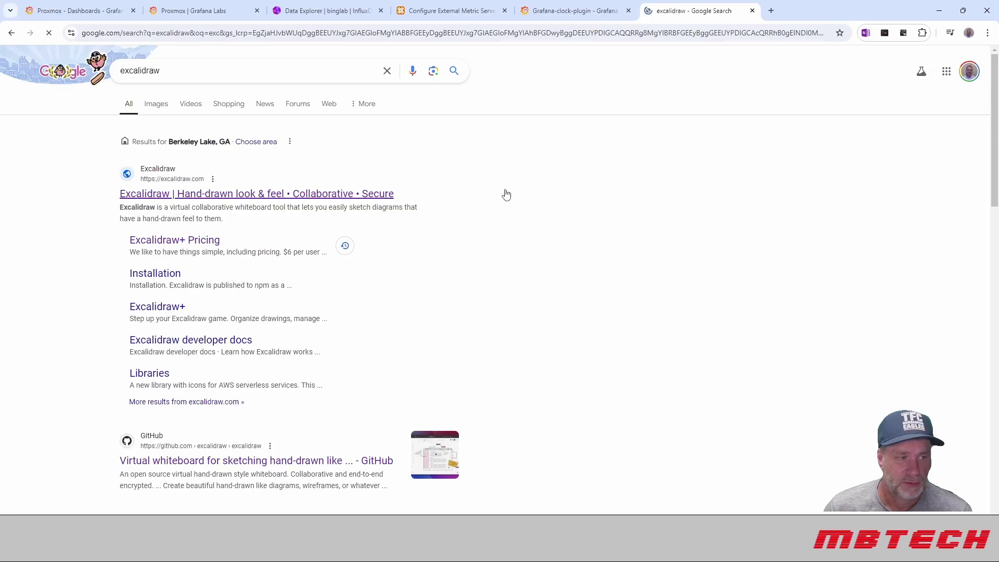
# - Open the first Excalidraw search result, then go back to the excalidraw search results
pyautogui.click(205, 200)
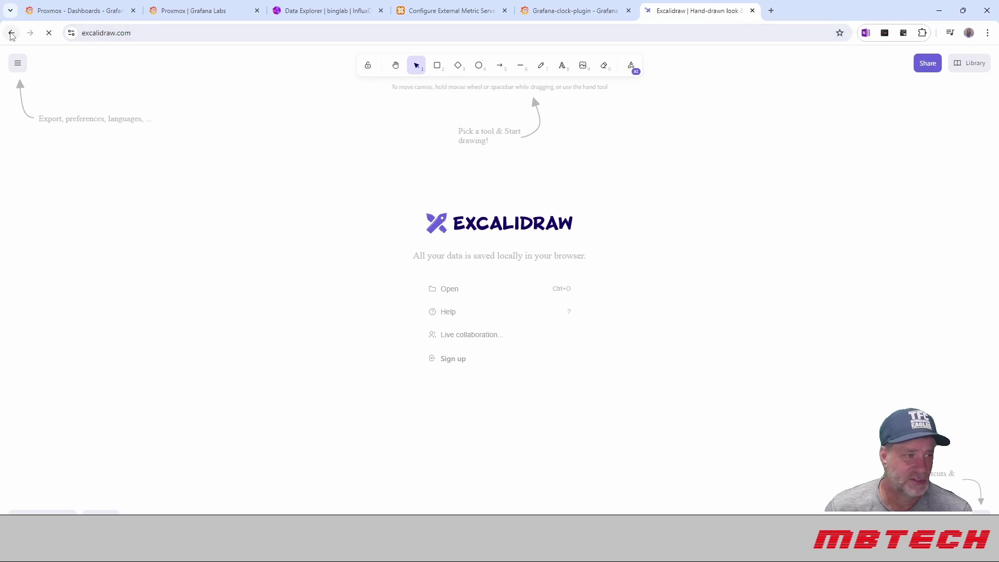
pyautogui.click(11, 32)
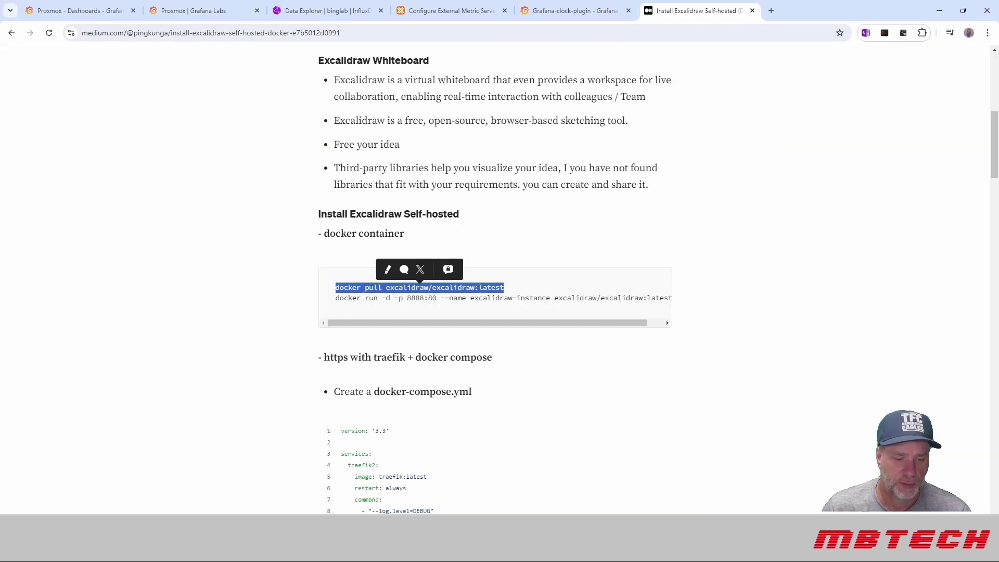
# - Run 'docker pull excalidraw/excalidraw:latest' in the PuTTY session on the docker server
pyautogui.hotkey('alt', 'Tab')
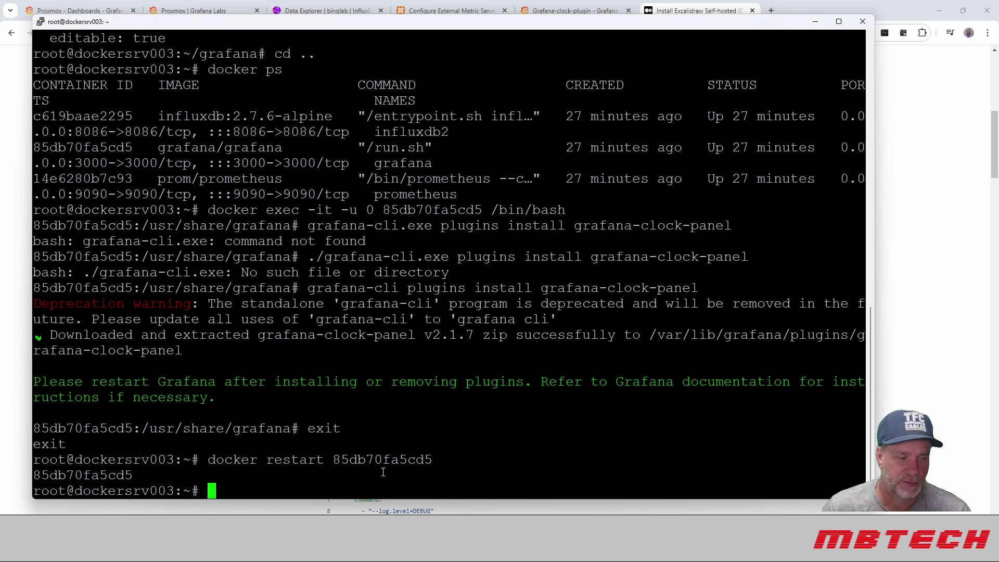
pyautogui.rightClick(359, 480)
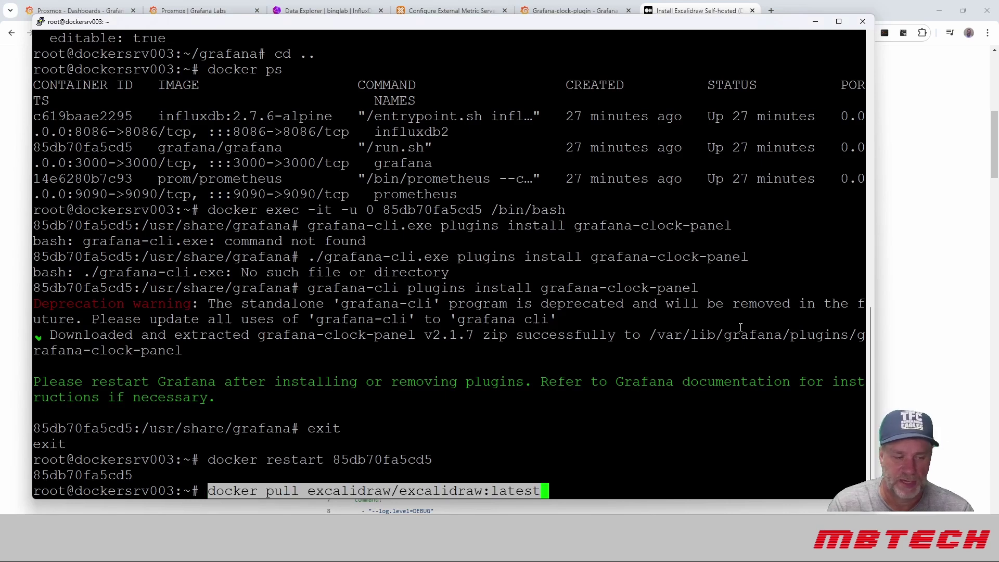
pyautogui.press('Return')
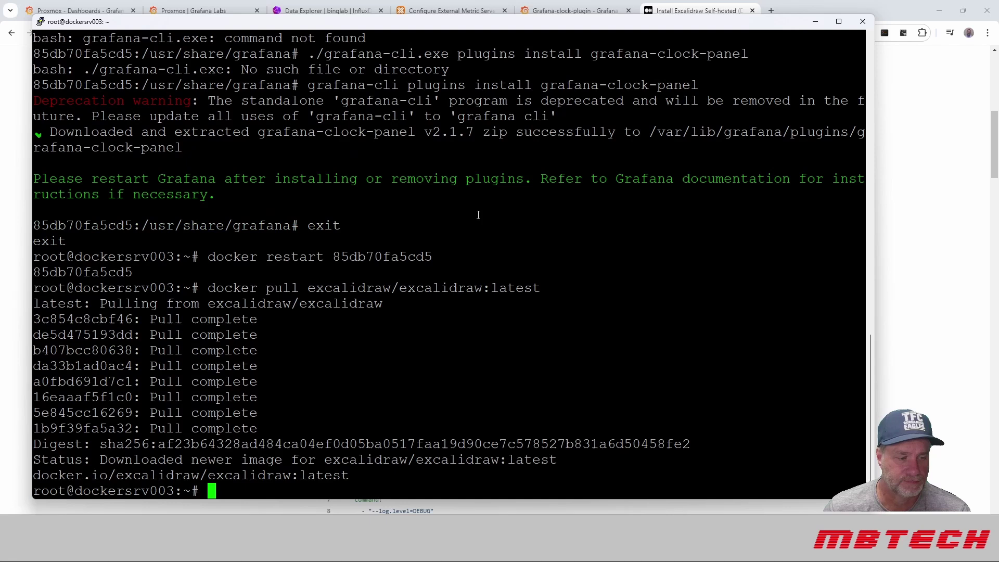
# - Copy the docker run command line from the Excalidraw install article
pyautogui.click(697, 11)
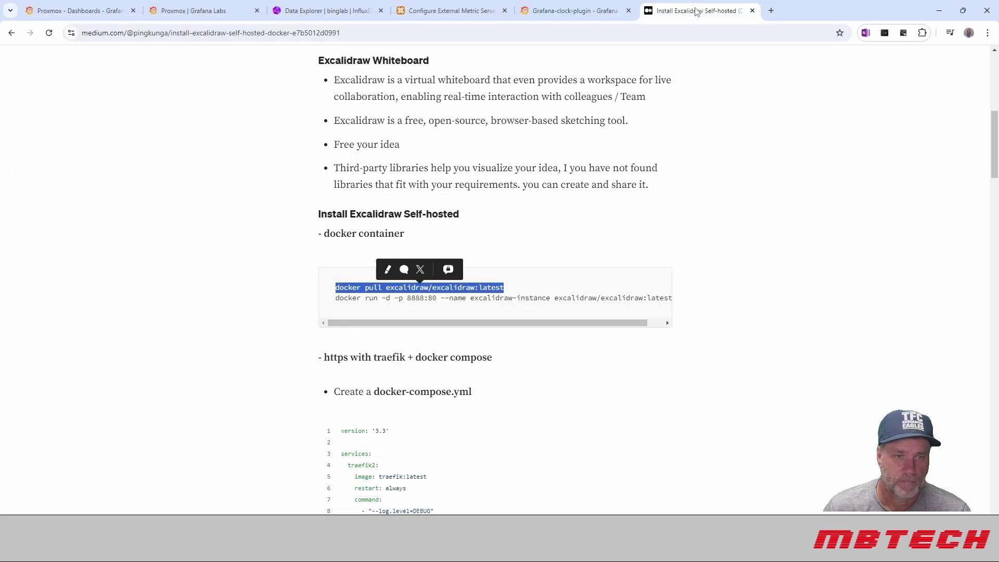
pyautogui.click(368, 306)
pyautogui.moveTo(336, 305); pyautogui.dragTo(687, 310)
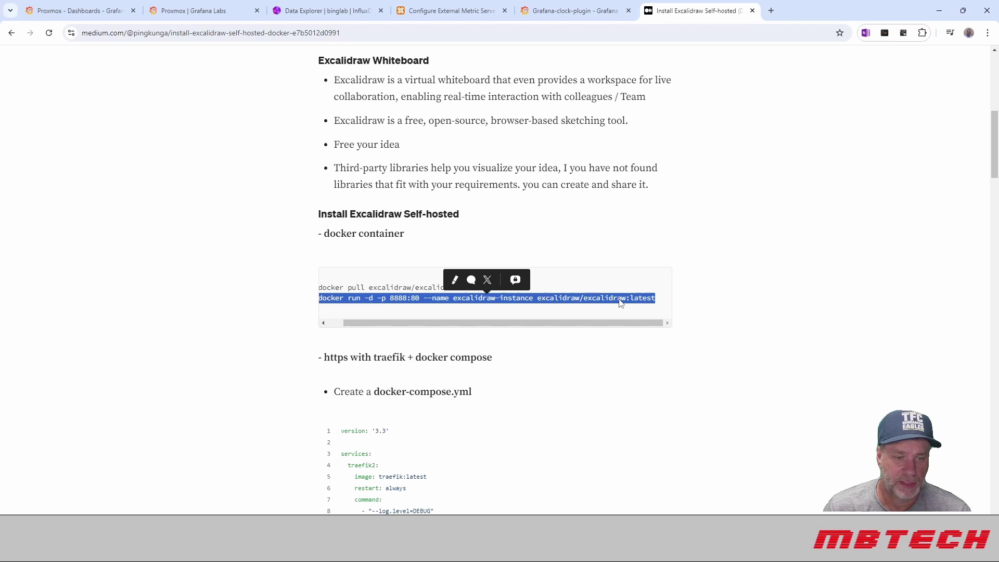
pyautogui.rightClick(620, 302)
pyautogui.click(635, 312)
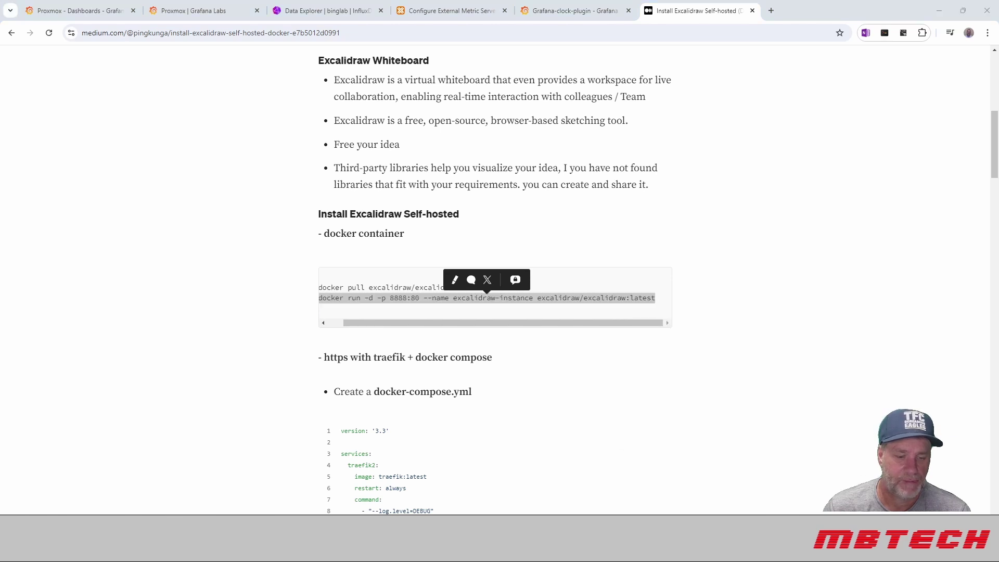
# - Run the excalidraw-instance container on port 8888 in PuTTY and check it with docker ps
pyautogui.hotkey('alt', 'Tab')
pyautogui.rightClick(513, 453)
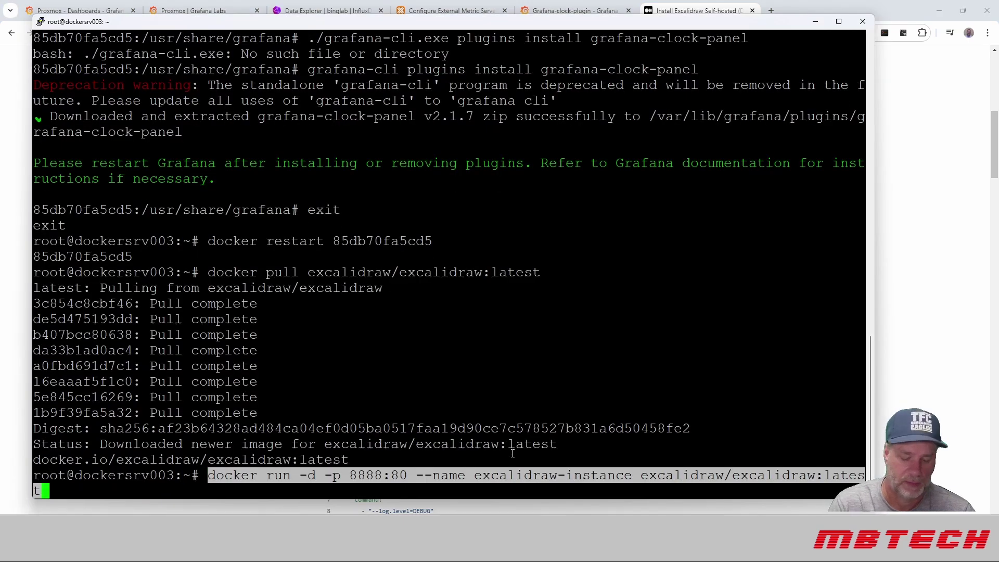
pyautogui.press('Return')
pyautogui.write('docker ps')
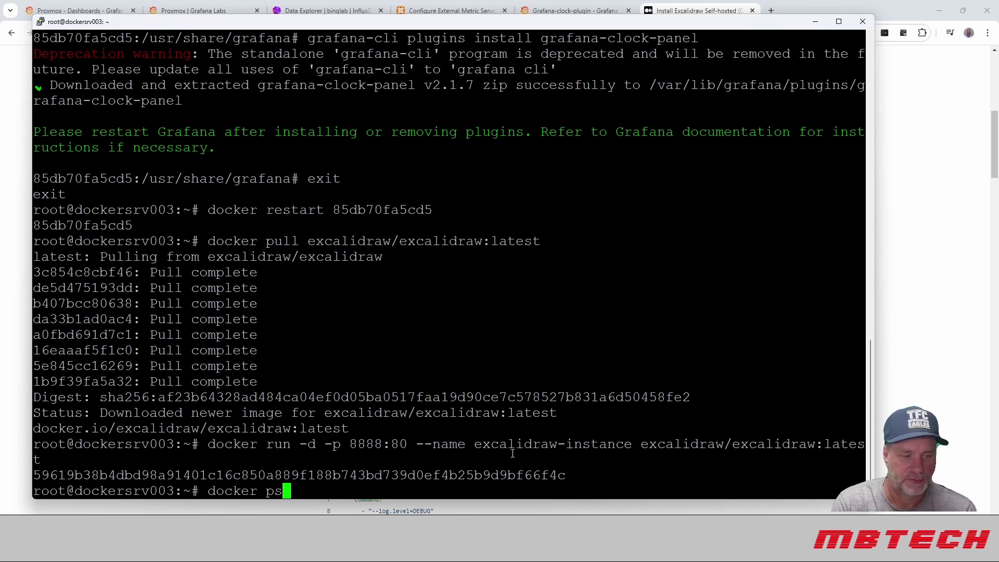
pyautogui.press('Return')
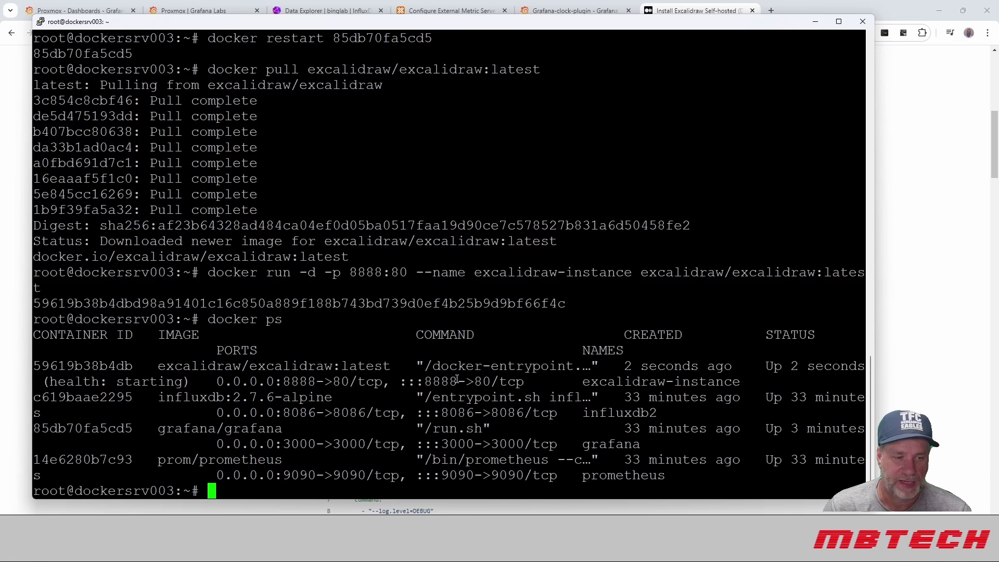
pyautogui.scroll(10, 524, 132)
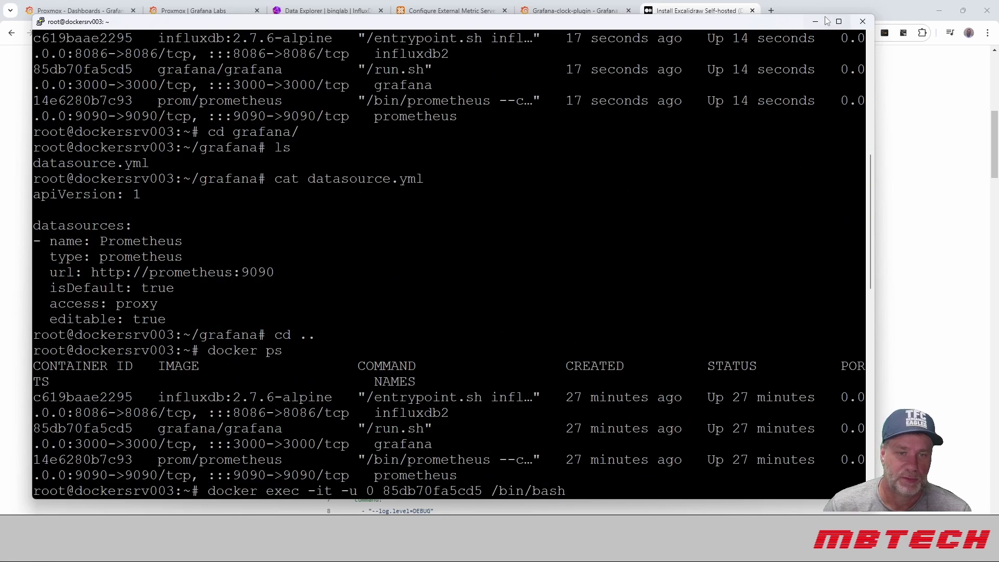
# - Load the self-hosted Excalidraw at 192.168.10.7:8888 in a new Chrome tab
pyautogui.click(816, 21)
pyautogui.click(771, 10)
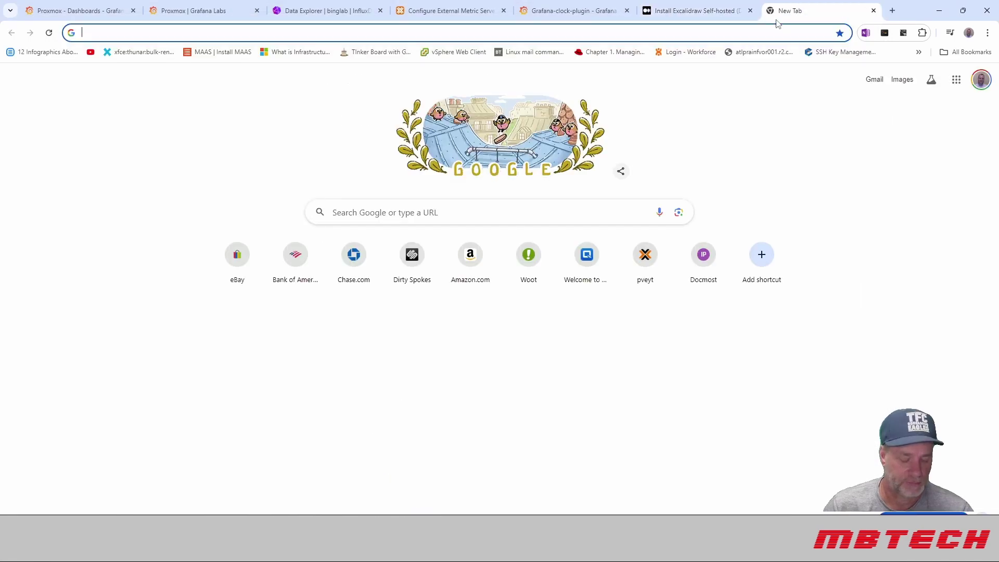
pyautogui.write('192.168.10.7:8888')
pyautogui.press('Return')
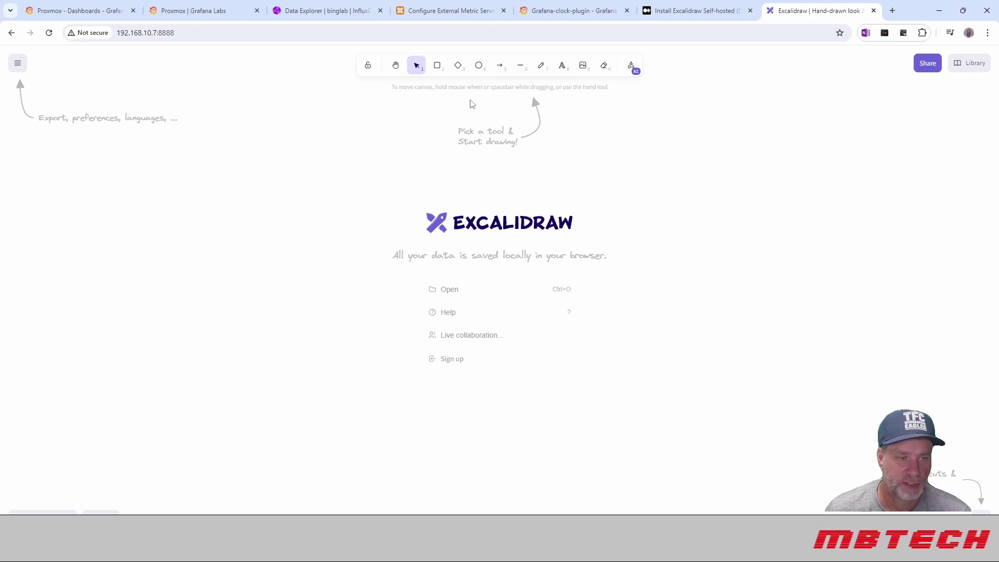
# - Draw a rectangle in the upper-left area of the canvas
pyautogui.click(438, 66)
pyautogui.moveTo(304, 138)
pyautogui.mouseDown()
pyautogui.moveTo(308, 172)
pyautogui.moveTo(398, 207)
pyautogui.mouseUp()
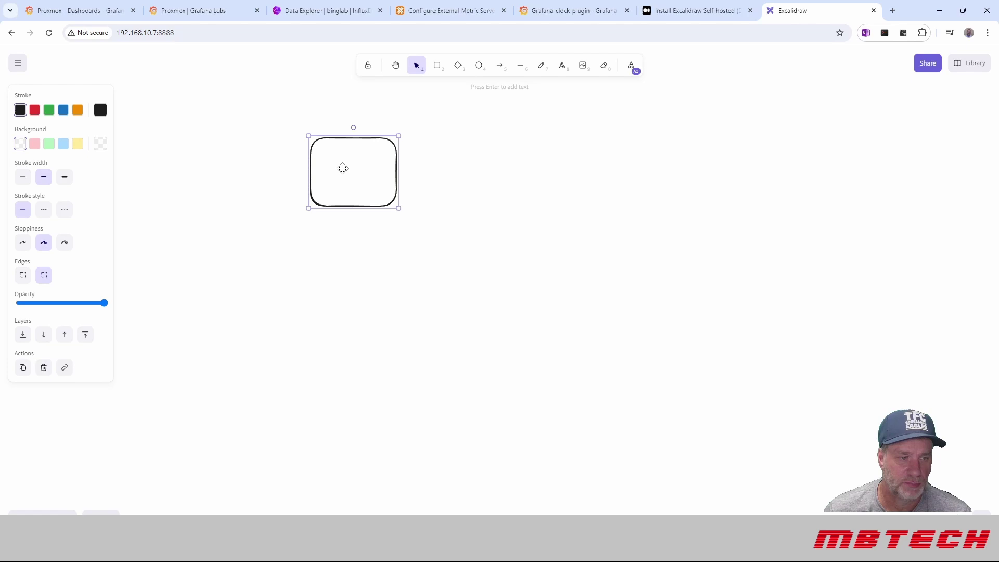
pyautogui.press('Escape')
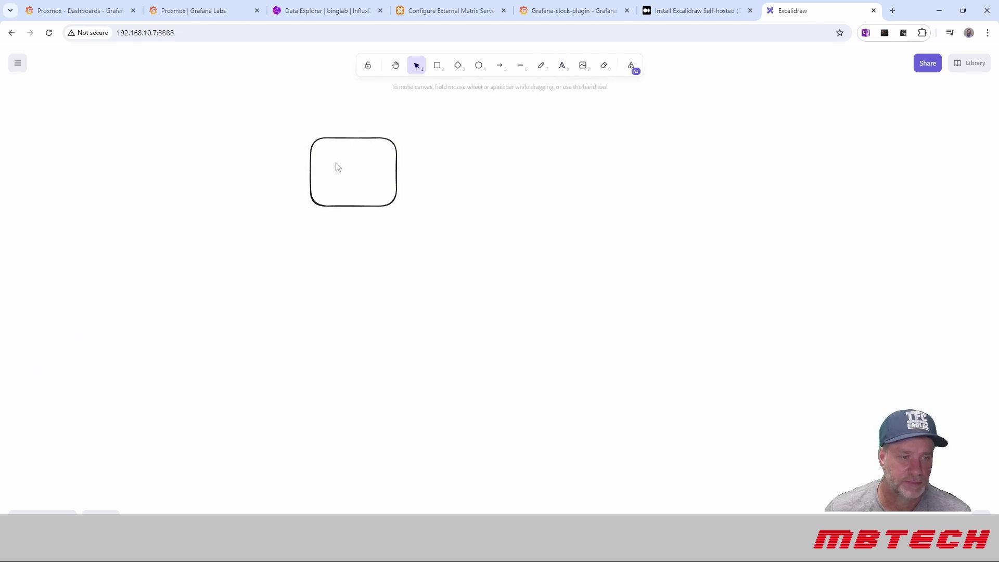
pyautogui.moveTo(330, 153); pyautogui.dragTo(358, 179)
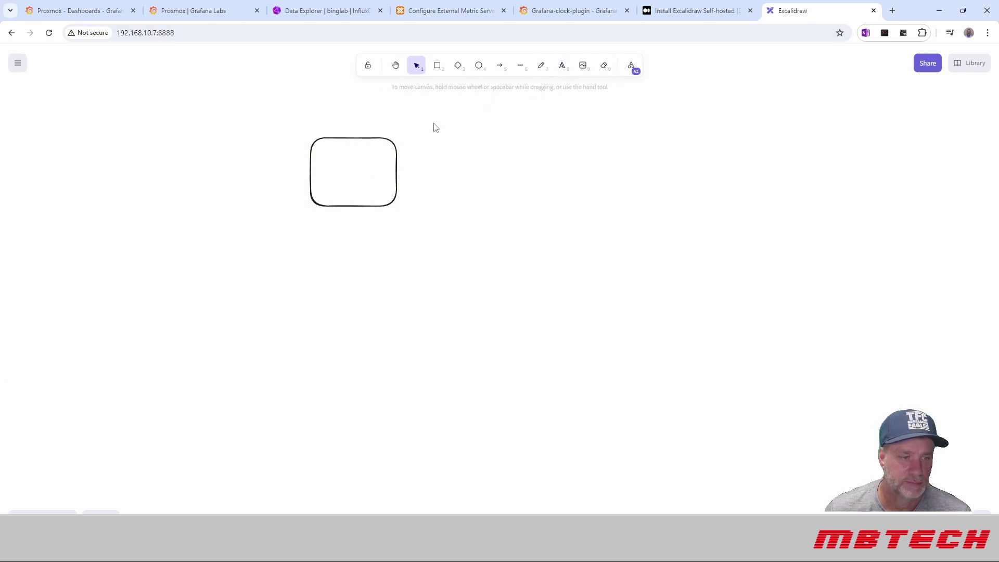
# - Label the box 'Ubuntu system' and widen it to fit the text
pyautogui.click(559, 68)
pyautogui.click(325, 154)
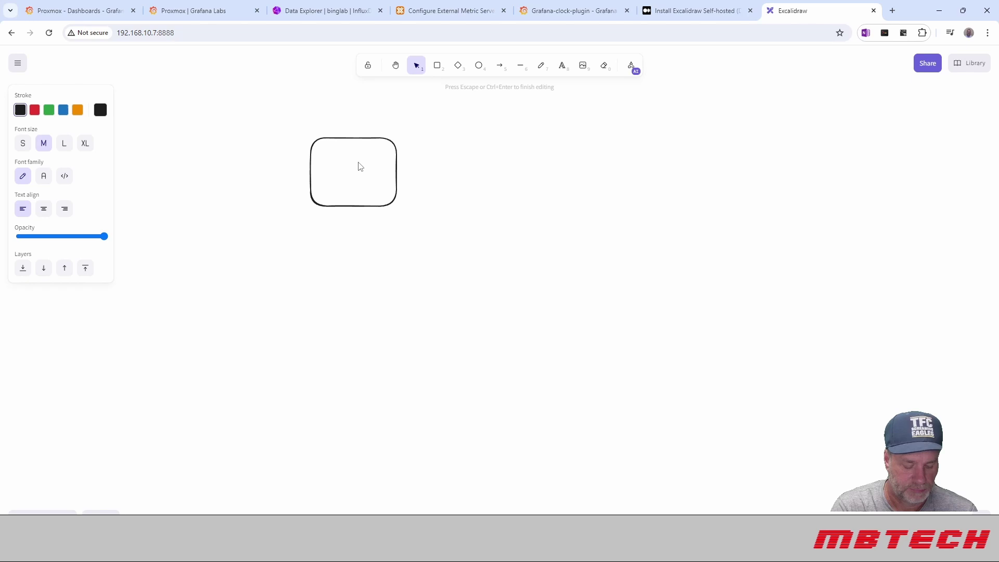
pyautogui.write('Ubuntu')
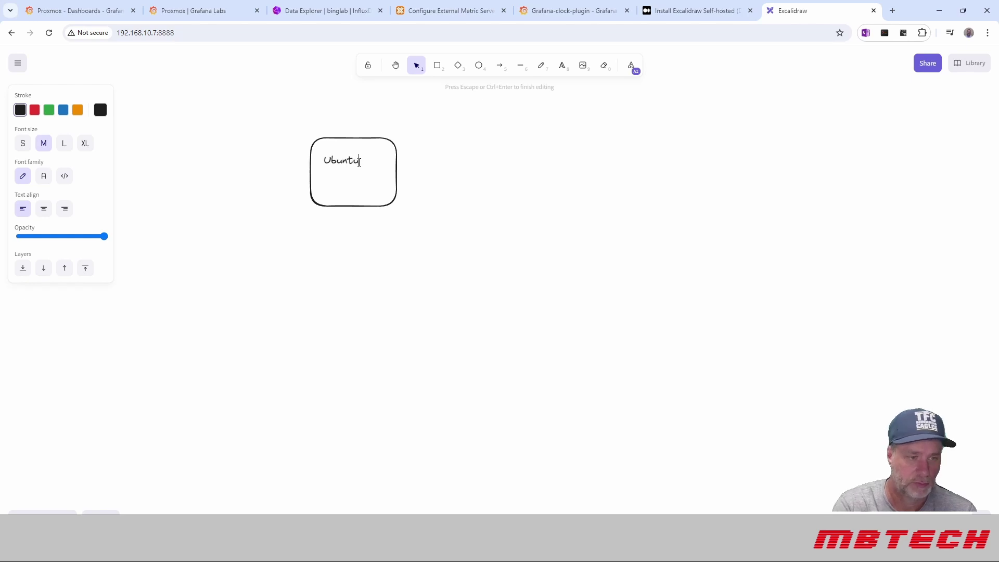
pyautogui.write(' system')
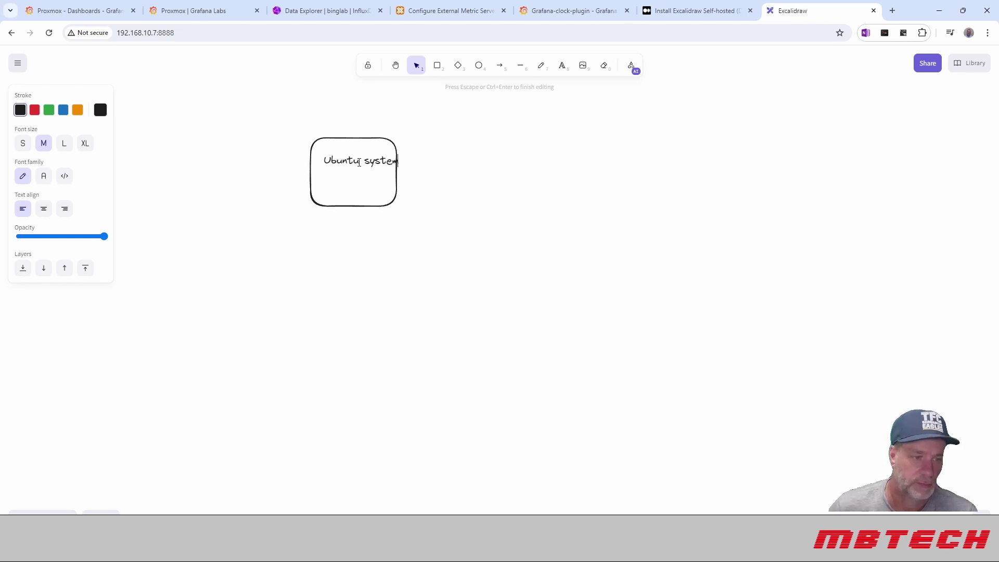
pyautogui.press('Escape')
pyautogui.moveTo(398, 207)
pyautogui.mouseDown()
pyautogui.moveTo(426, 204)
pyautogui.moveTo(415, 198)
pyautogui.moveTo(420, 179)
pyautogui.mouseUp()
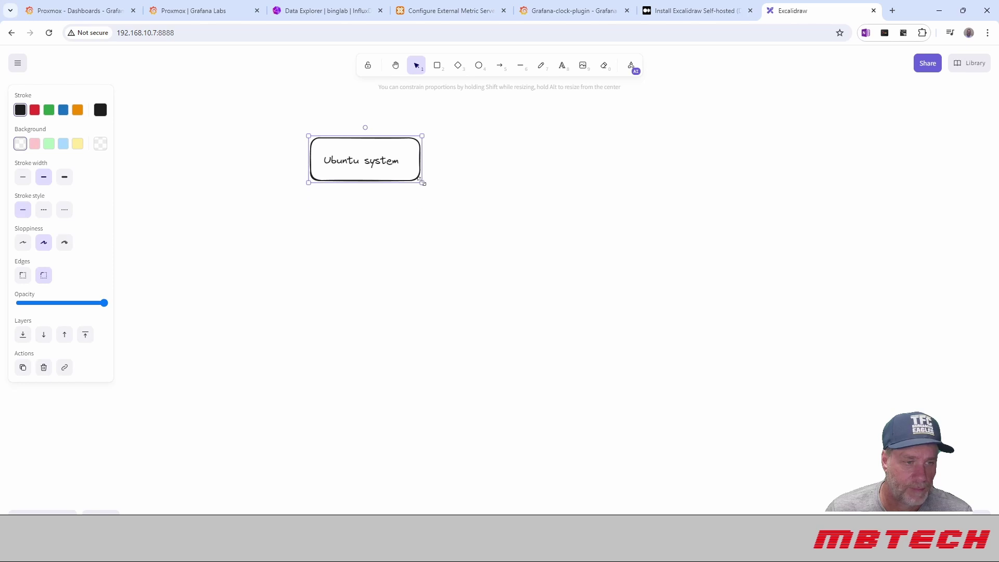
# - Duplicate the Ubuntu system box and place the empty copy directly below it
pyautogui.click(384, 210)
pyautogui.click(345, 168)
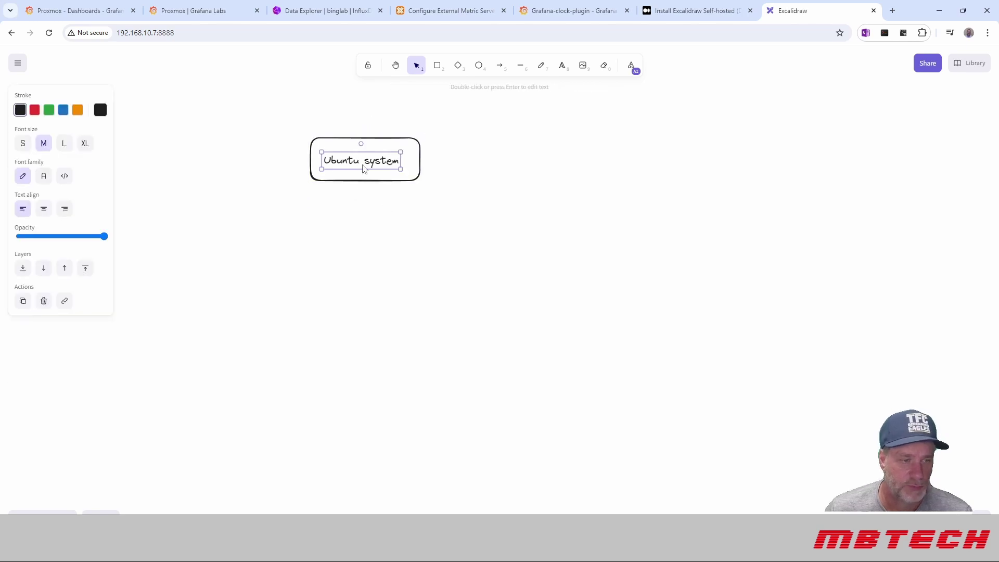
pyautogui.click(351, 139)
pyautogui.hotkey('ctrl', 'd')
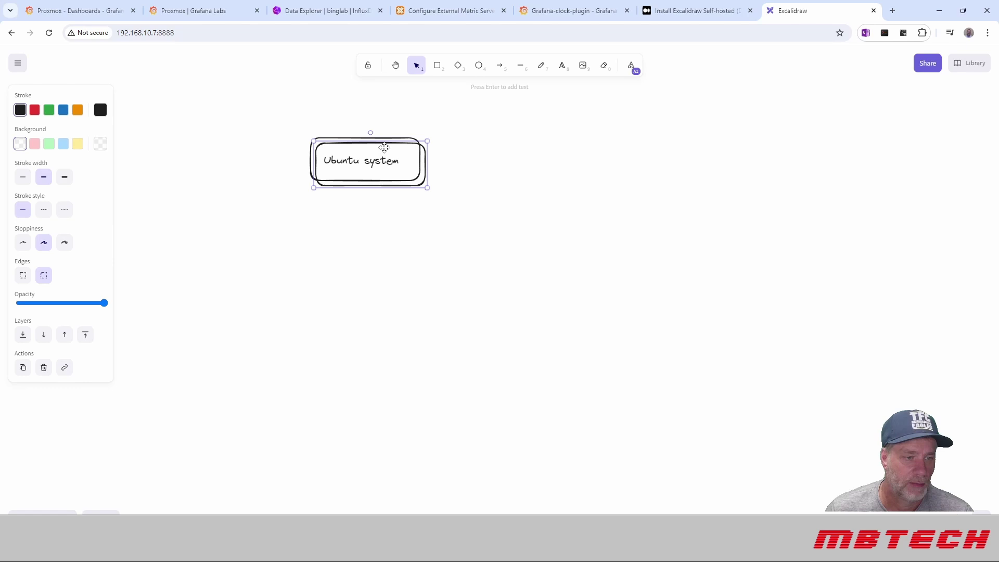
pyautogui.moveTo(383, 147); pyautogui.dragTo(379, 199)
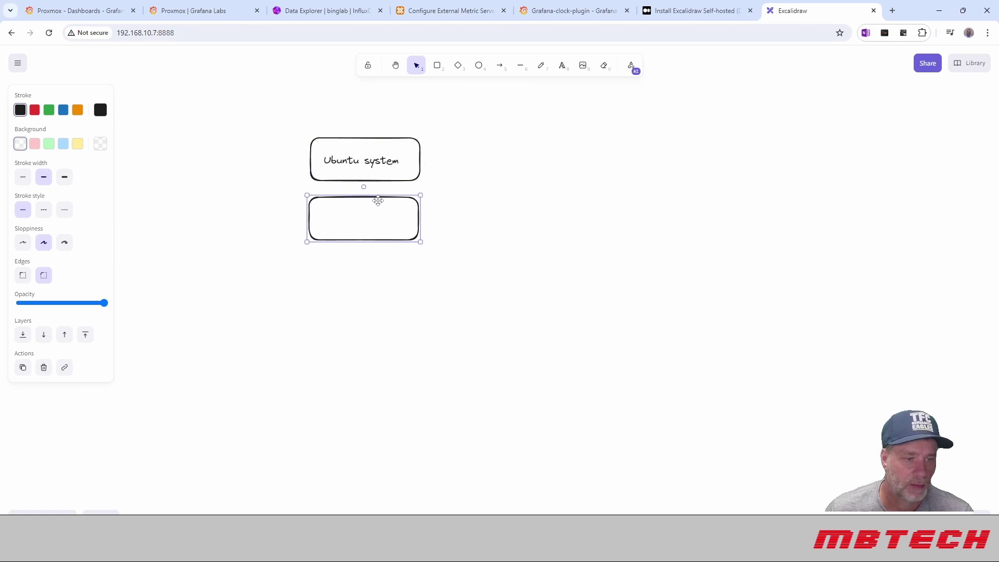
pyautogui.click(364, 213)
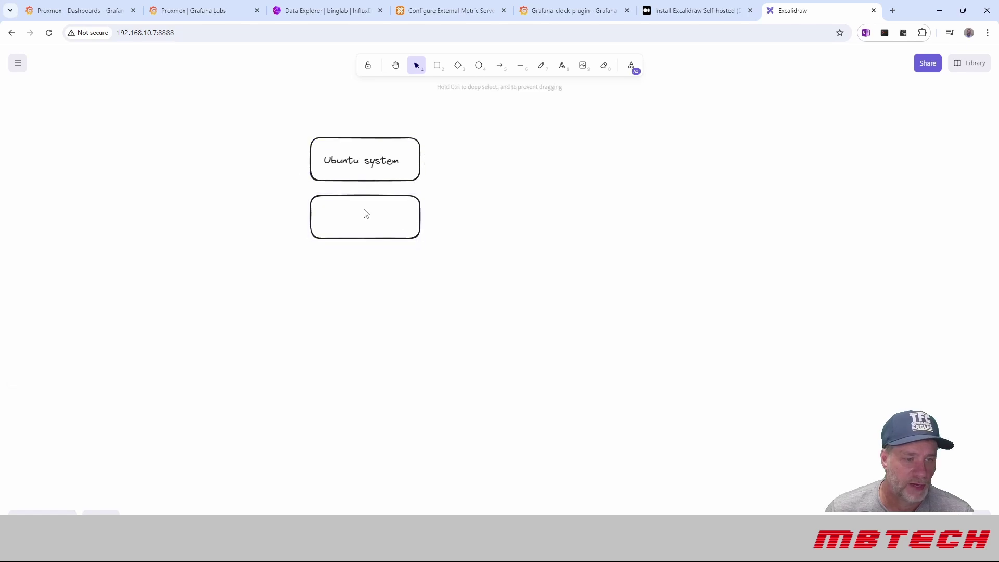
# - Label the lower box 'Docker' and duplicate it
pyautogui.click(562, 67)
pyautogui.click(333, 215)
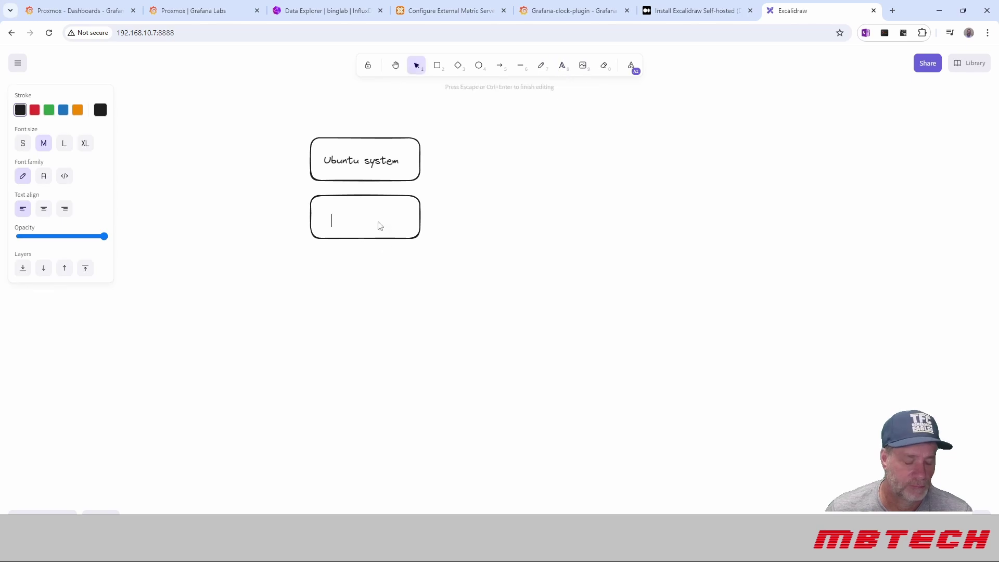
pyautogui.write('Docker')
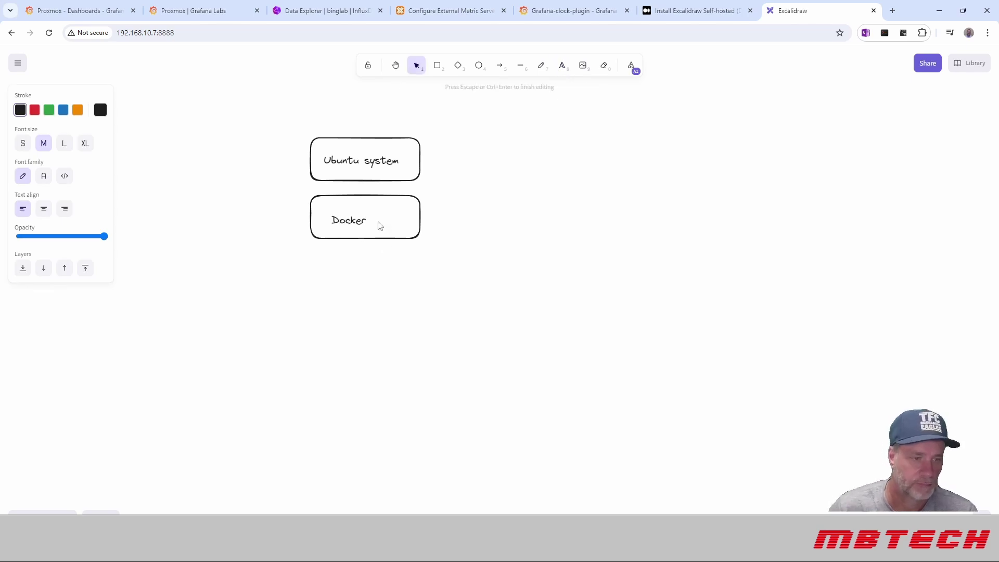
pyautogui.click(406, 263)
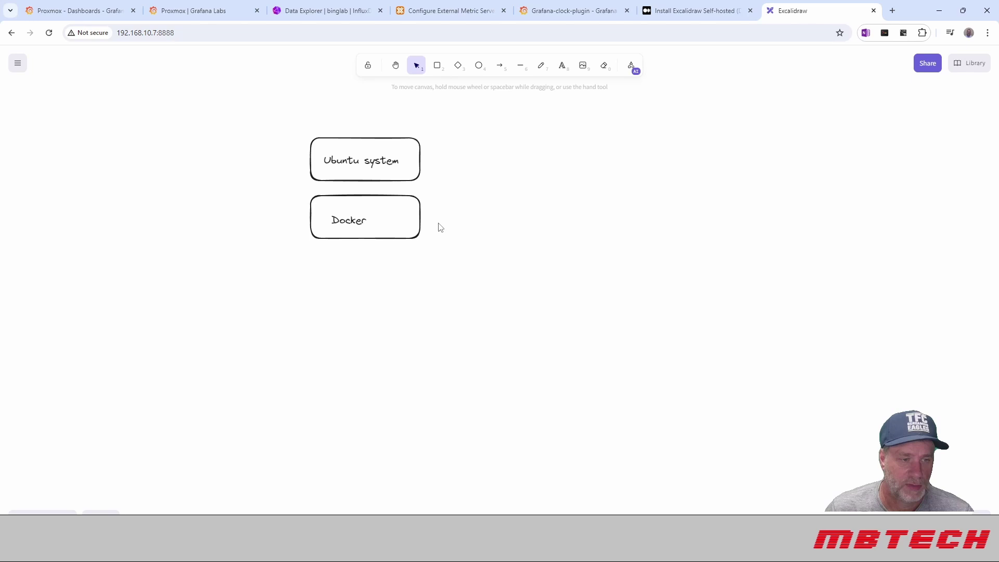
pyautogui.click(419, 221)
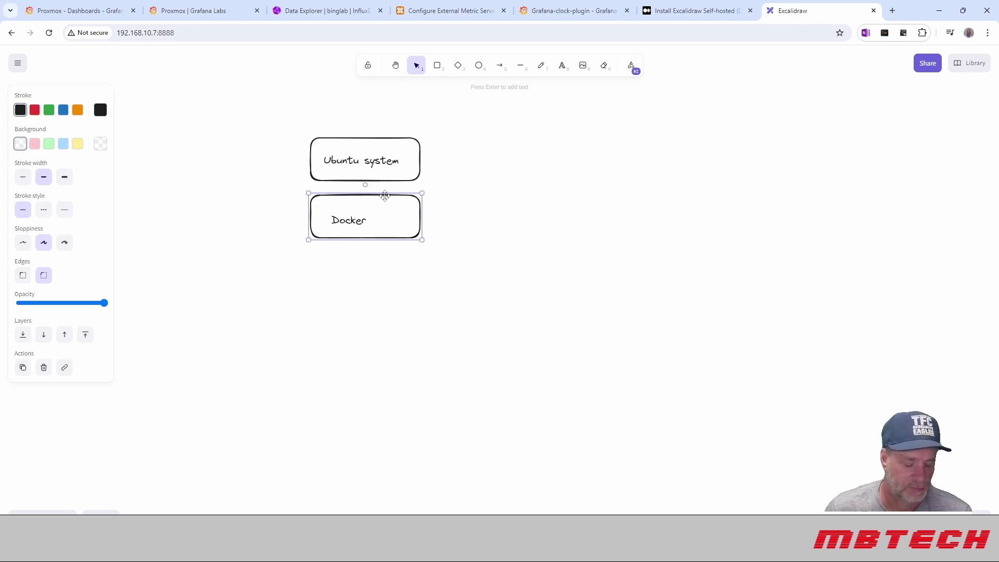
pyautogui.hotkey('ctrl', 'd')
# - Arrange duplicated empty boxes into a column to the right of Docker
pyautogui.moveTo(409, 206); pyautogui.dragTo(604, 148)
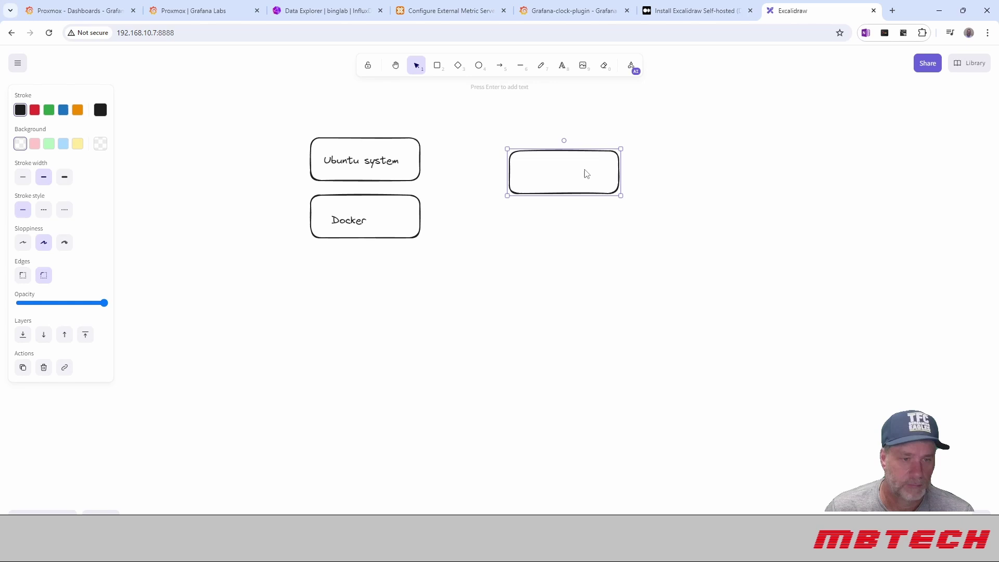
pyautogui.hotkey('ctrl', 'd')
pyautogui.moveTo(569, 157); pyautogui.dragTo(557, 330)
pyautogui.hotkey('ctrl', 'd')
pyautogui.hotkey('ctrl', 'd')
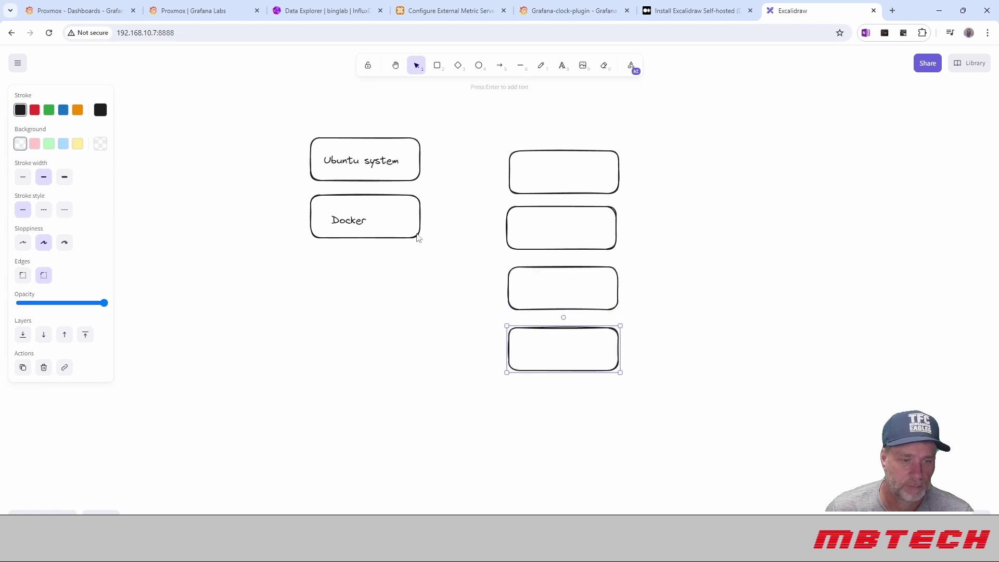
pyautogui.click(331, 226)
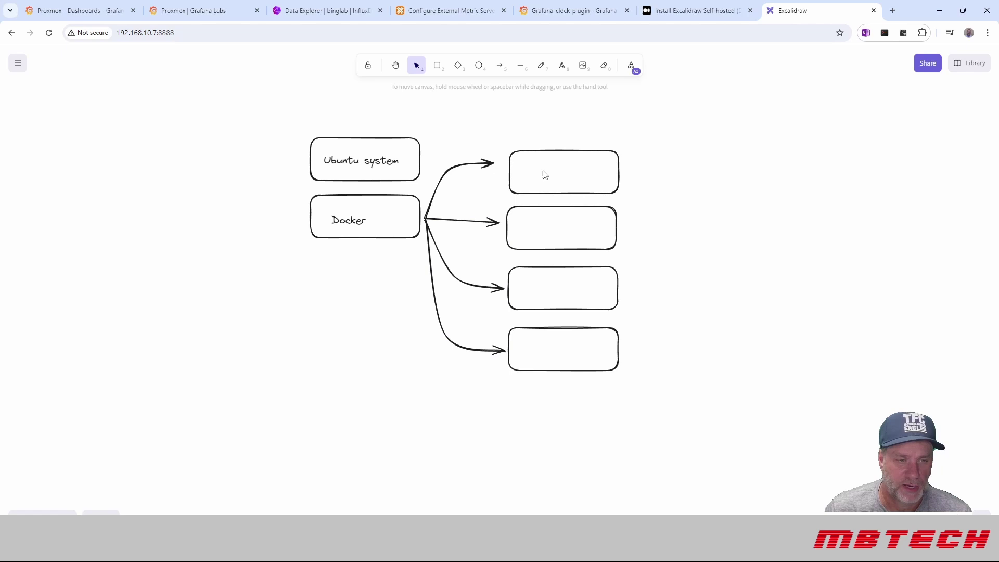
pyautogui.click(543, 175)
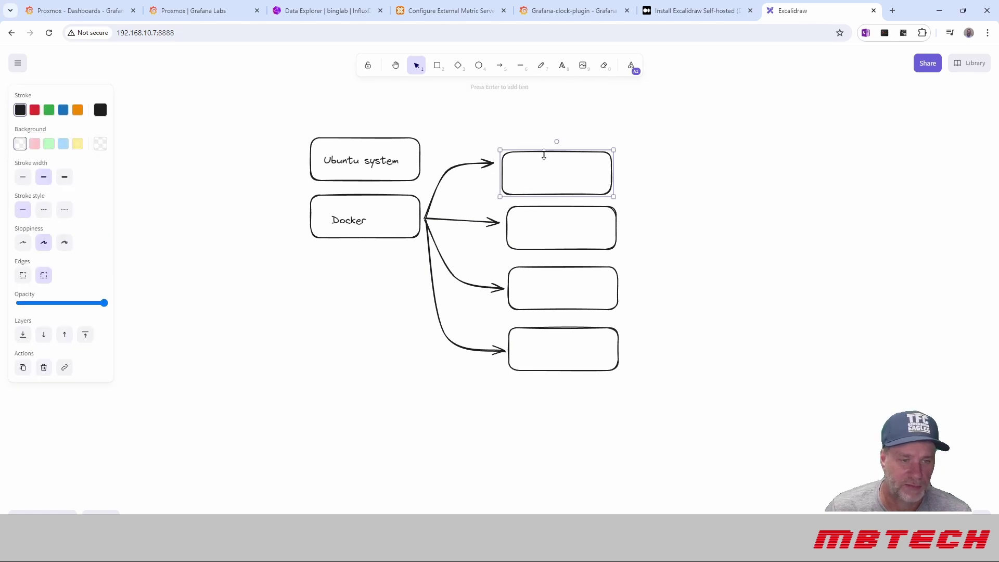
pyautogui.doubleClick(542, 174)
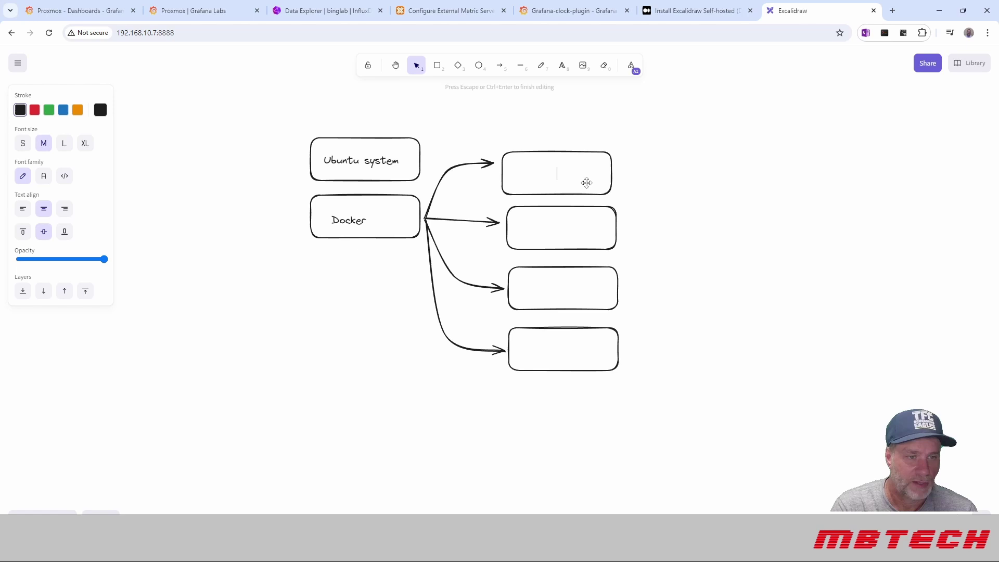
# - Label the right-hand boxes Excalidraw, prometheus, influxDB2 and Grafana
pyautogui.write('Excalidraw')
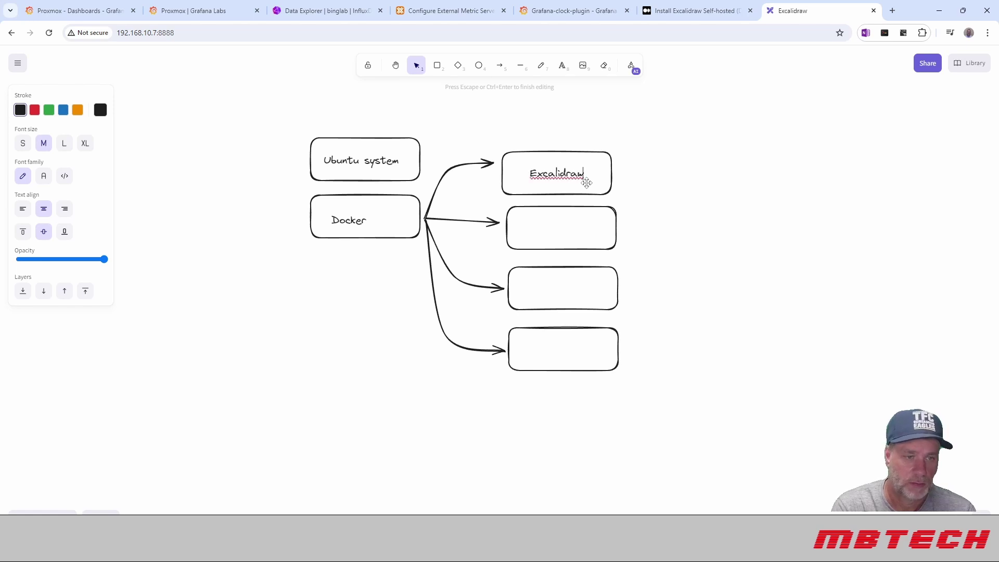
pyautogui.doubleClick(556, 231)
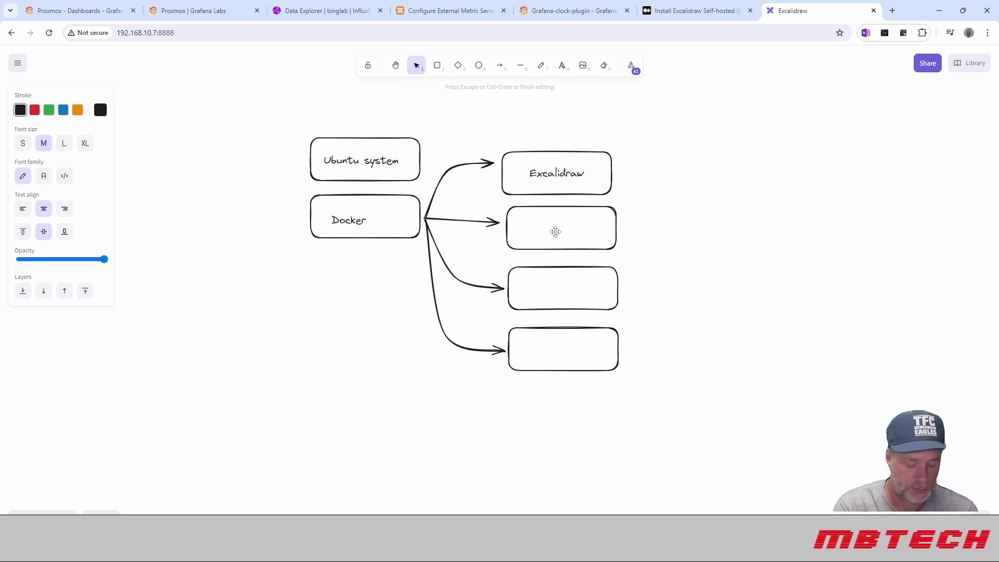
pyautogui.write('p')
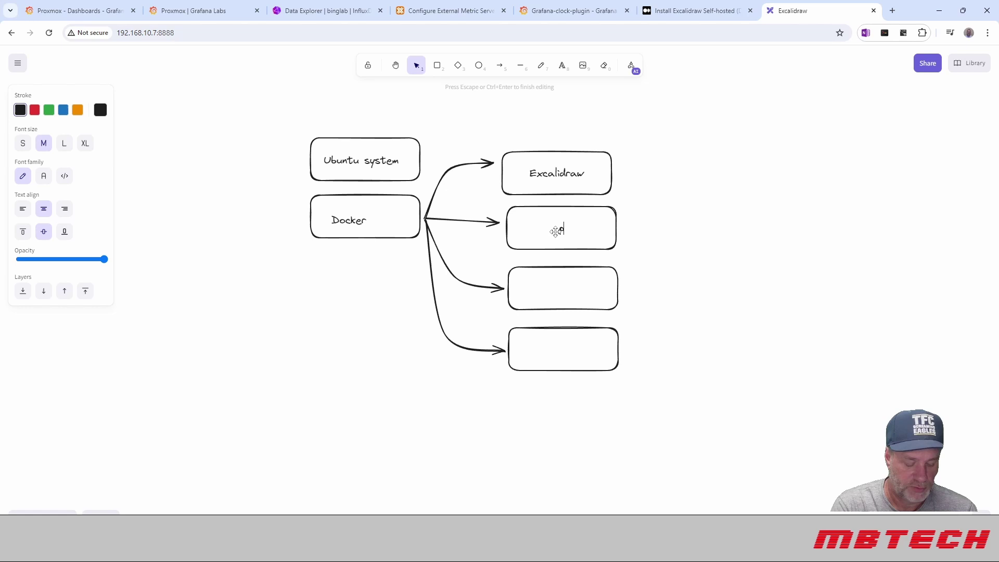
pyautogui.write('rometheus')
pyautogui.doubleClick(544, 289)
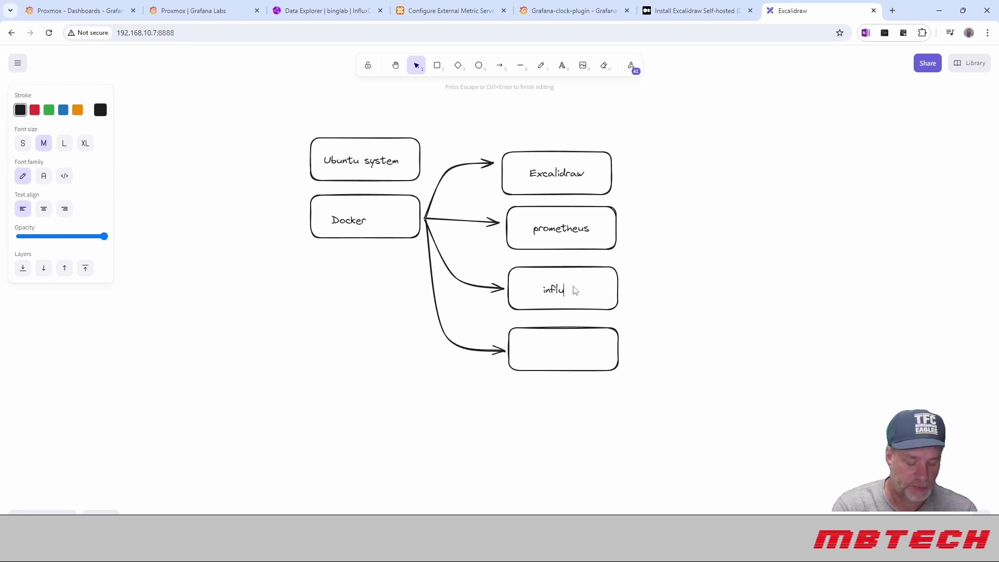
pyautogui.write('influxDB2')
pyautogui.doubleClick(609, 346)
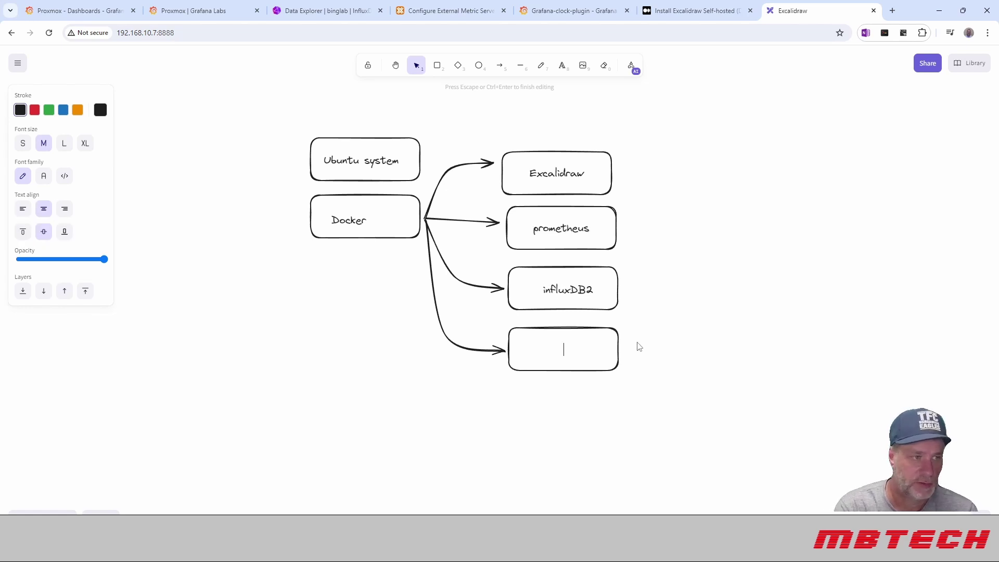
pyautogui.write('Grafana')
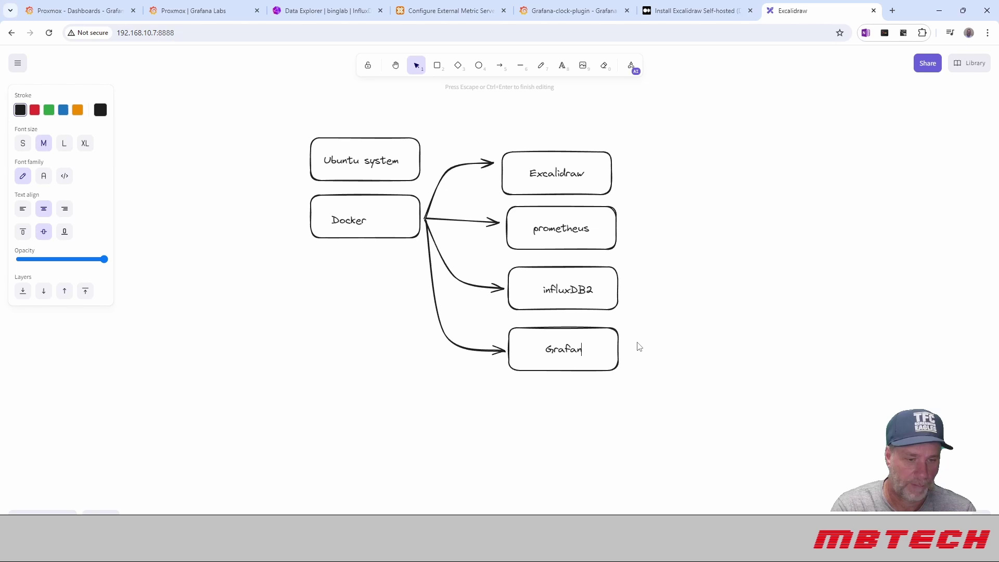
pyautogui.click(377, 144)
# - Add a Proxmox box on the right with an arrow pointing into influxDB2
pyautogui.hotkey('ctrl', 'v')
pyautogui.doubleClick(811, 286)
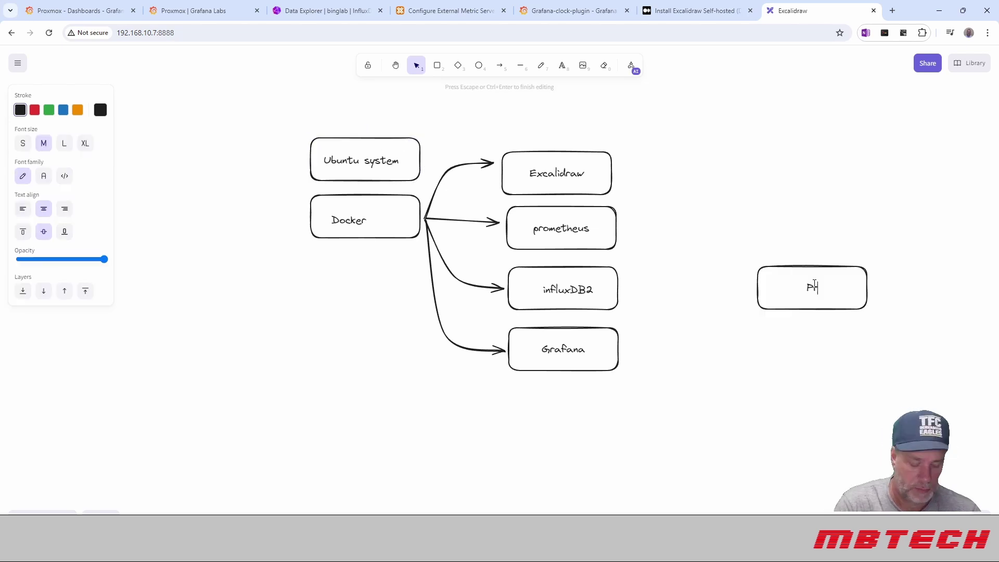
pyautogui.write('Proxmox')
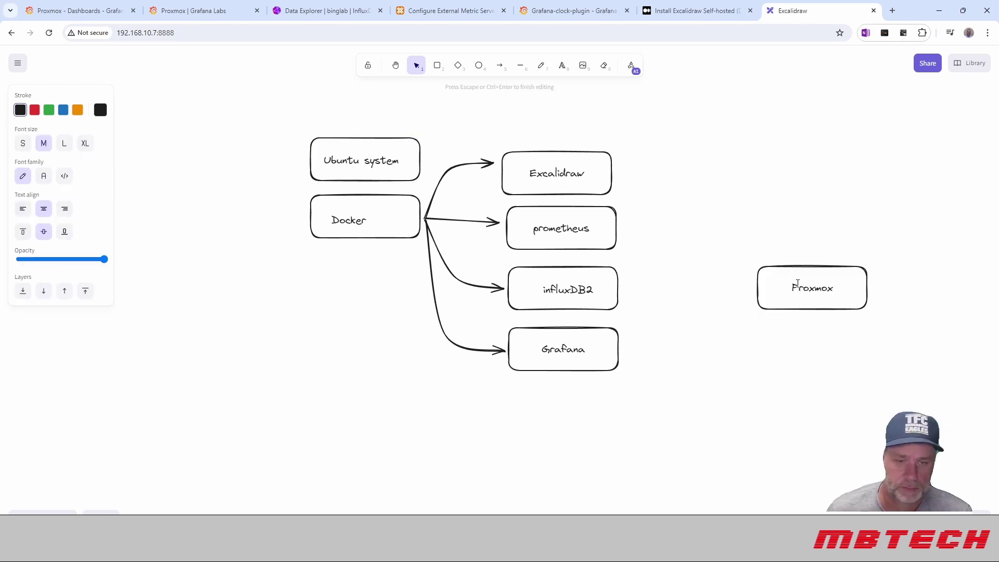
pyautogui.press('Escape')
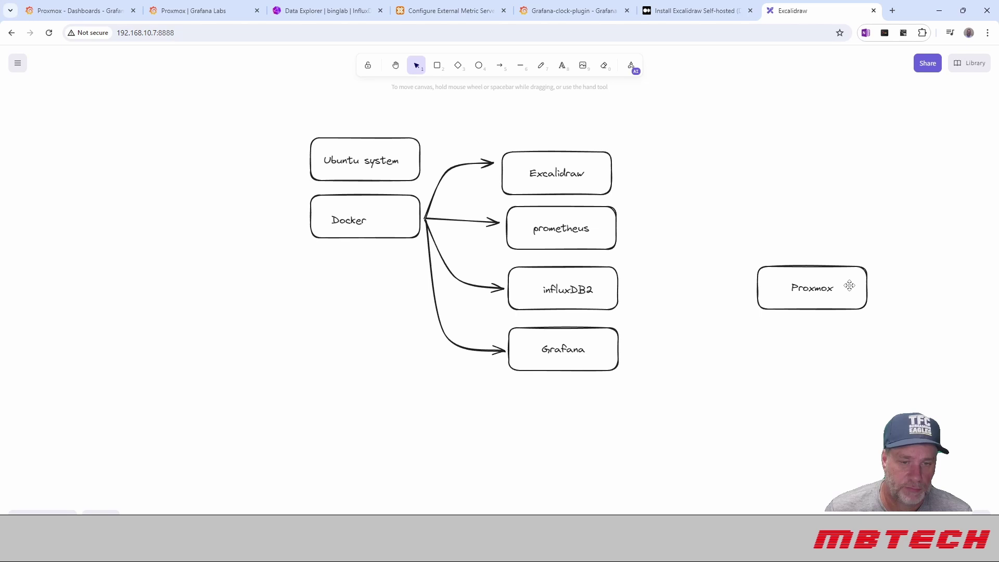
pyautogui.press('a')
pyautogui.moveTo(810, 292); pyautogui.dragTo(623, 287)
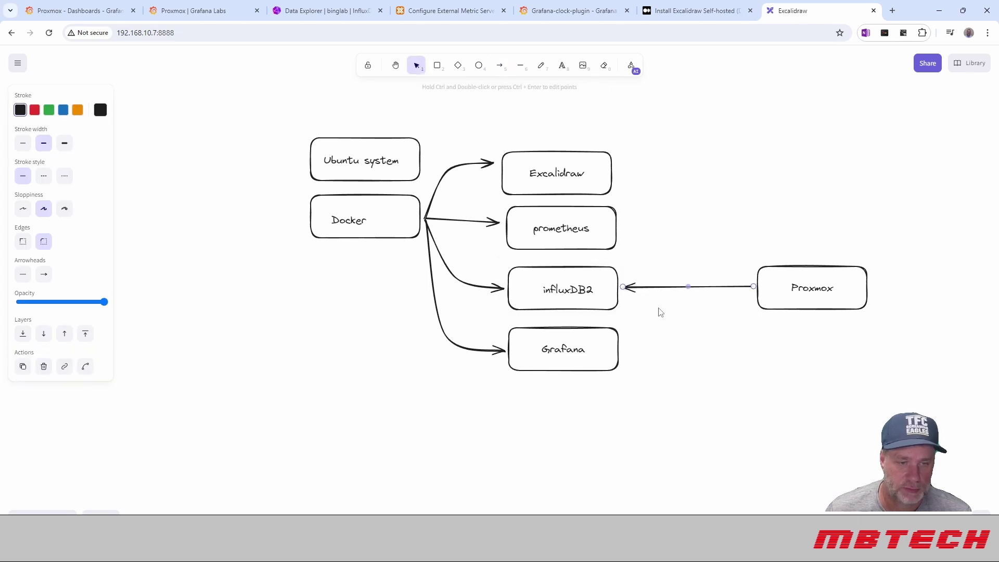
pyautogui.click(660, 312)
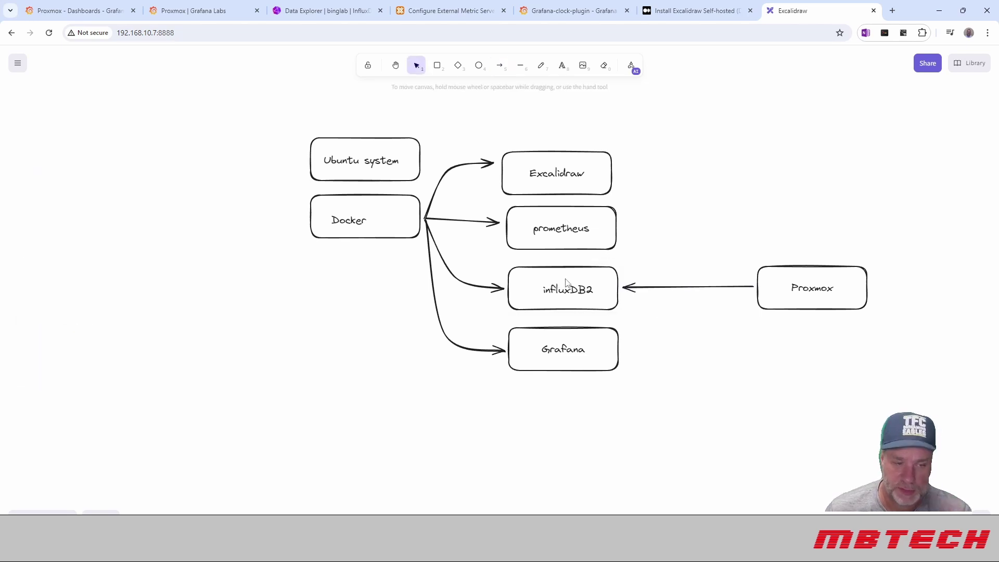
# - Move Grafana lower and place Proxmox directly beneath influxDB2
pyautogui.moveTo(558, 342); pyautogui.dragTo(550, 404)
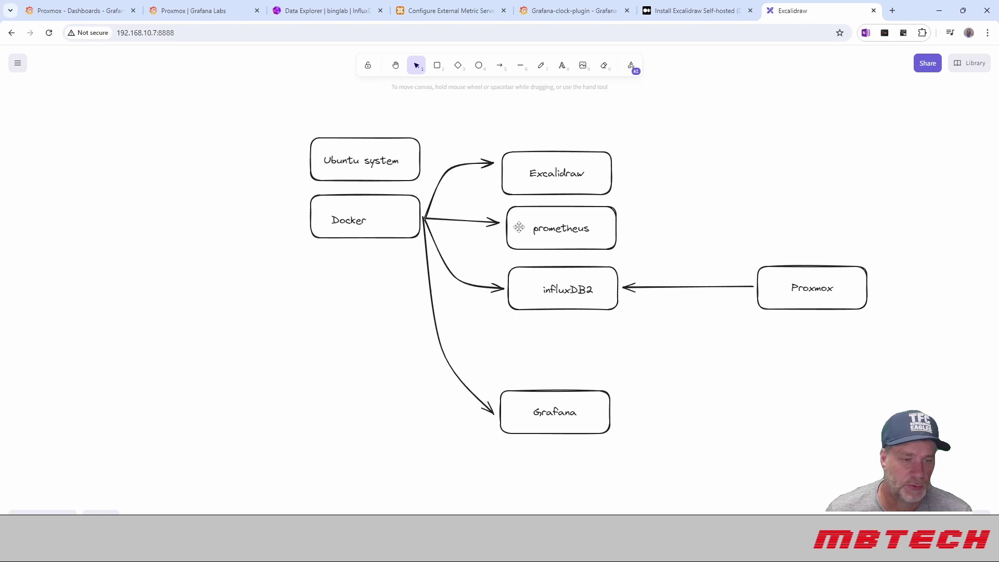
pyautogui.moveTo(818, 270); pyautogui.dragTo(568, 331)
pyautogui.click(683, 321)
pyautogui.moveTo(569, 394)
pyautogui.mouseDown()
pyautogui.moveTo(582, 391)
pyautogui.moveTo(573, 392)
pyautogui.mouseUp()
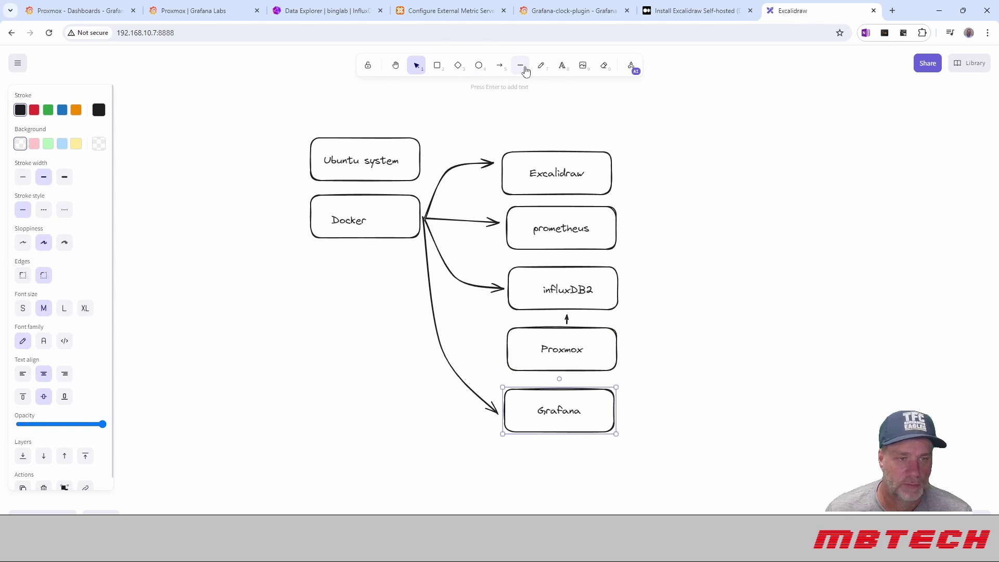
# - Draw curved arrows from Grafana back up to influxDB2 and prometheus
pyautogui.click(499, 65)
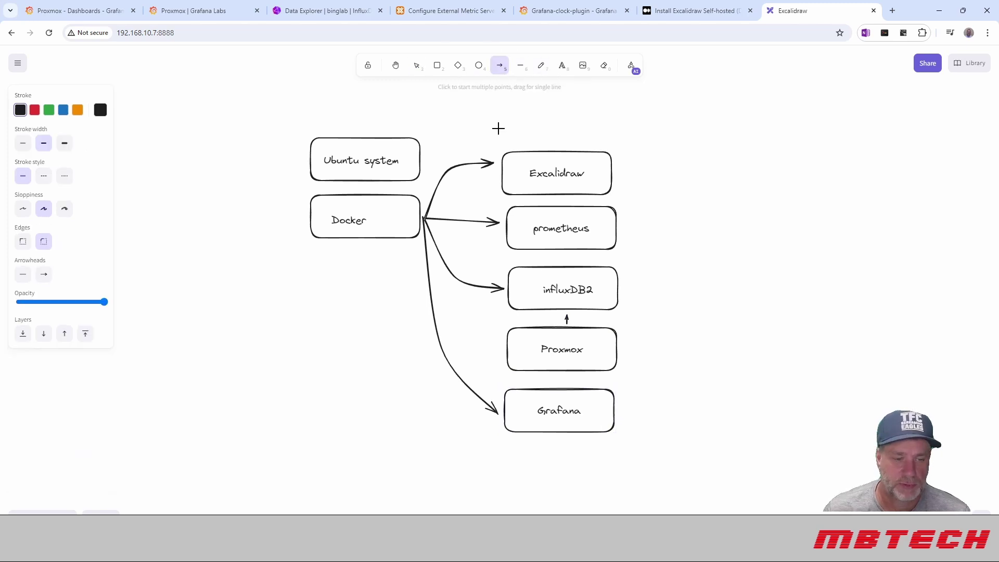
pyautogui.moveTo(614, 406); pyautogui.dragTo(621, 286)
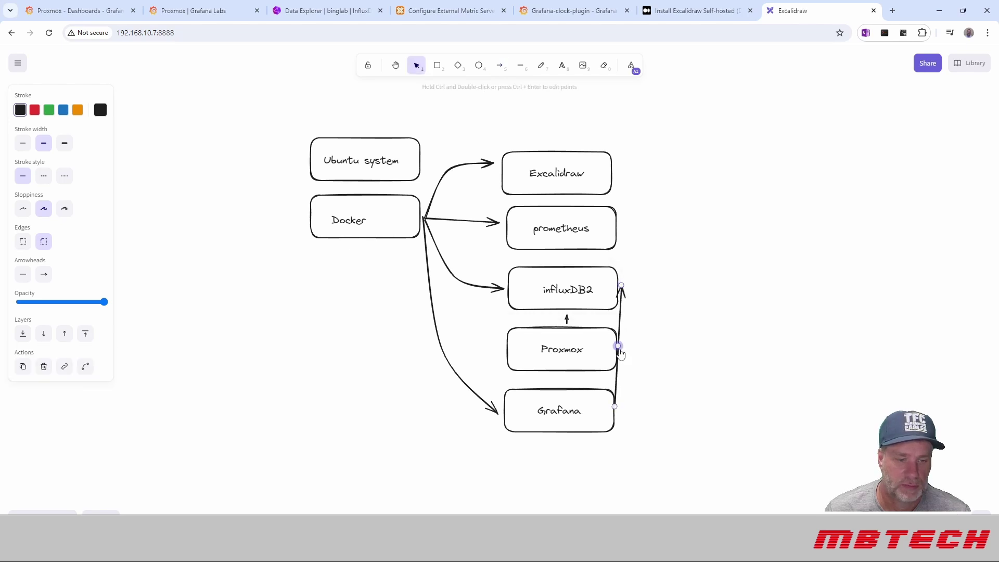
pyautogui.moveTo(619, 348); pyautogui.dragTo(829, 355)
pyautogui.hotkey('ctrl', 'd')
pyautogui.moveTo(627, 291); pyautogui.dragTo(622, 226)
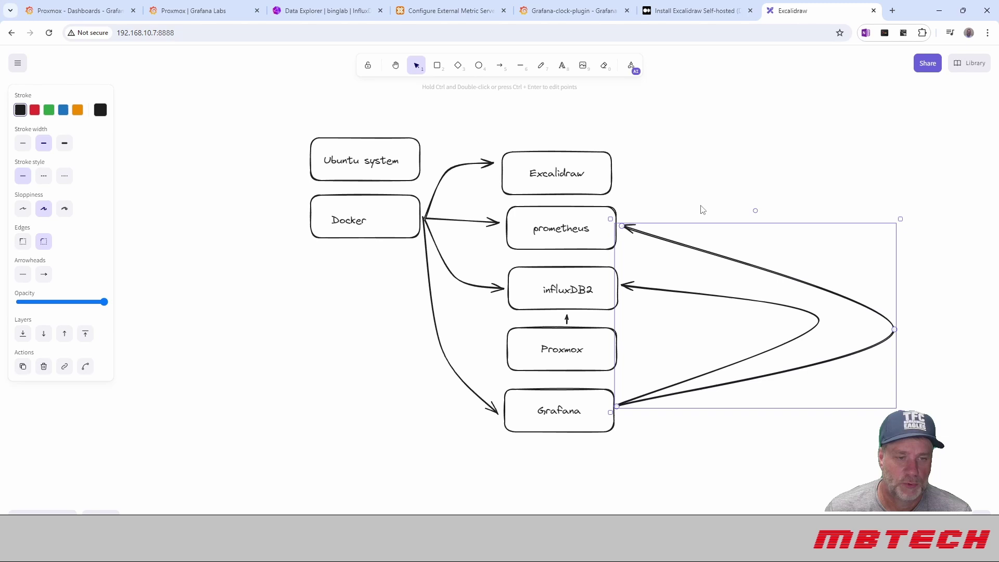
pyautogui.press('Escape')
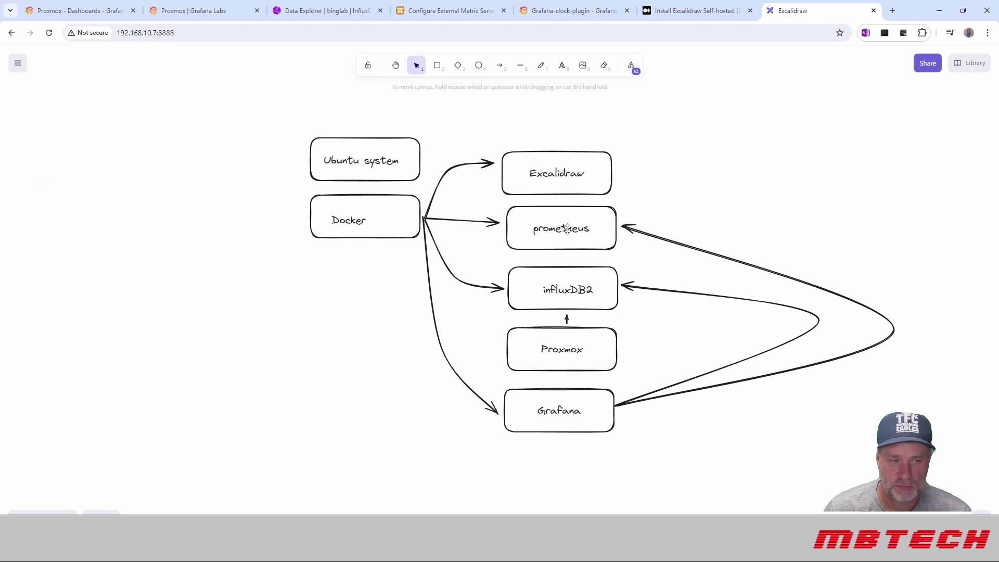
pyautogui.click(561, 409)
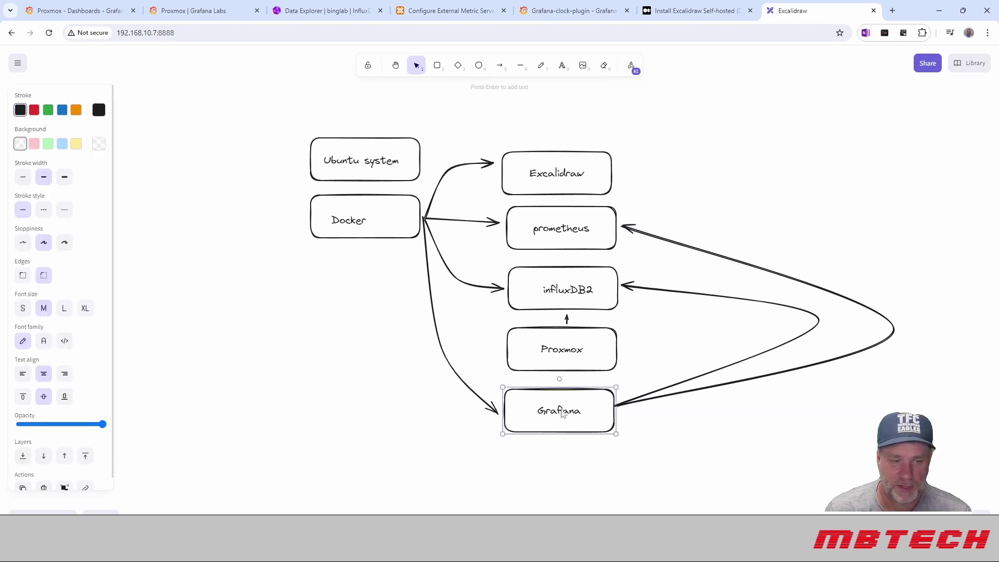
pyautogui.click(579, 359)
pyautogui.click(567, 282)
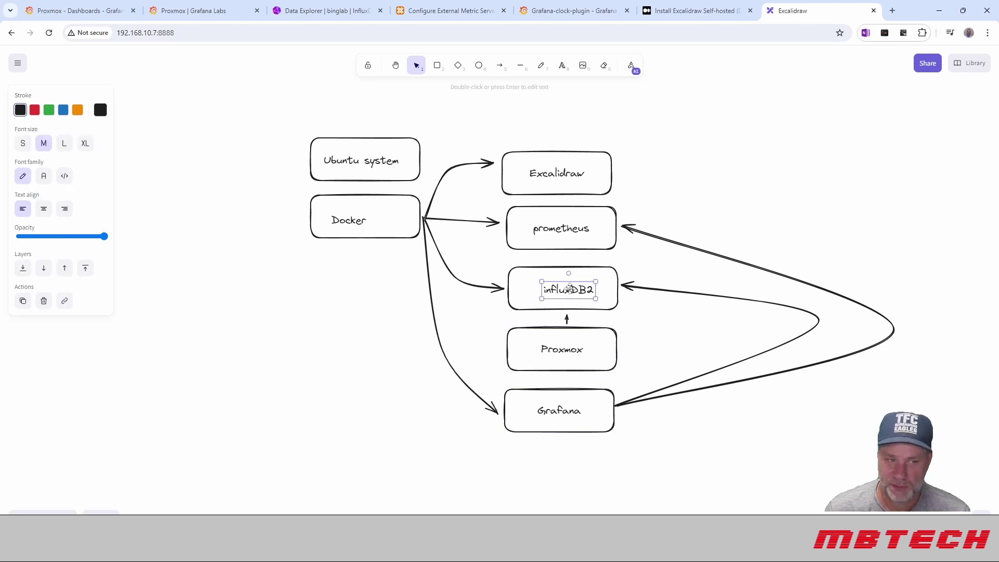
pyautogui.click(695, 156)
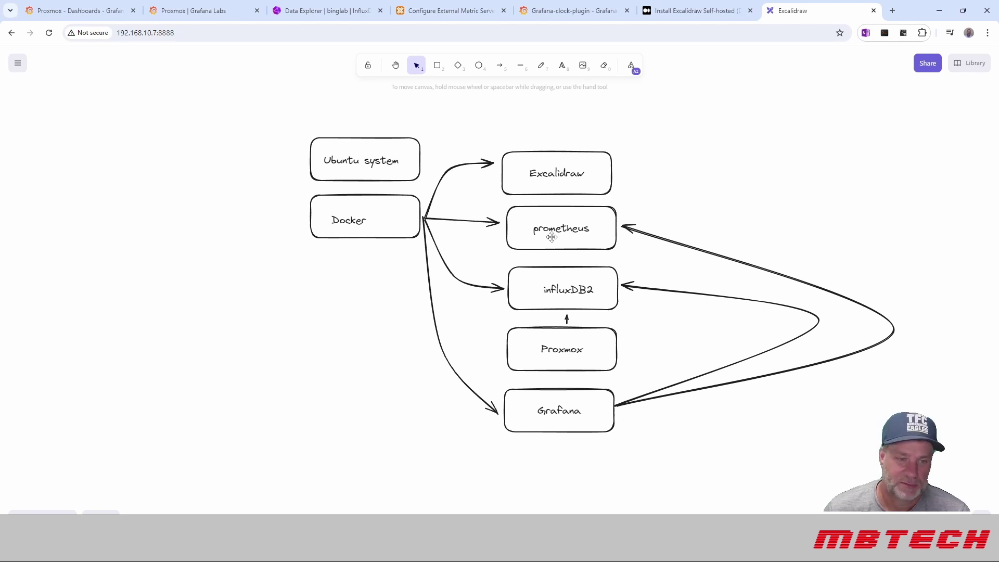
# - Copy the Ubuntu system box to the upper right and label it 'Raspberry pi'
pyautogui.click(361, 138)
pyautogui.hotkey('ctrl', 'c')
pyautogui.hotkey('ctrl', 'v')
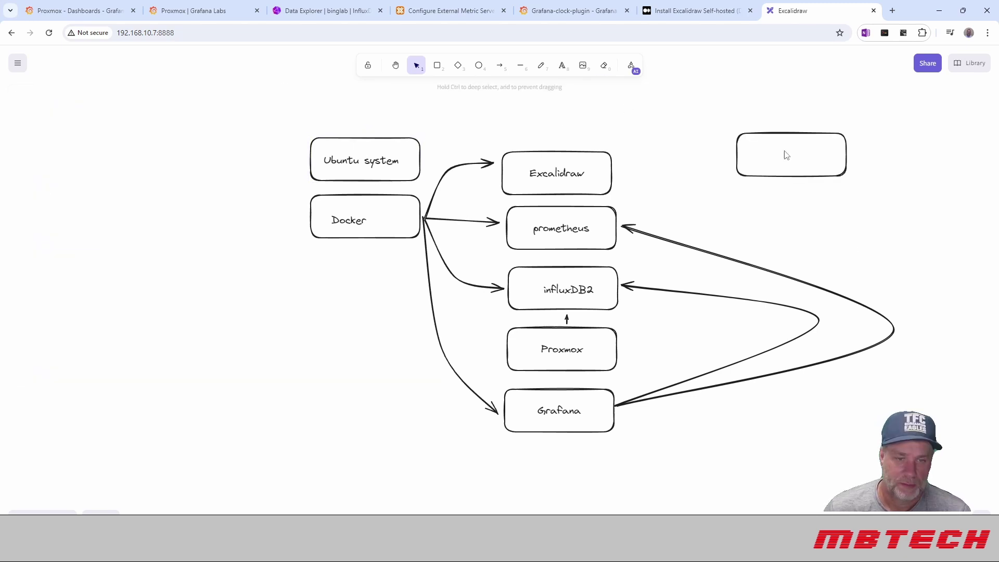
pyautogui.doubleClick(786, 156)
pyautogui.write('Ras')
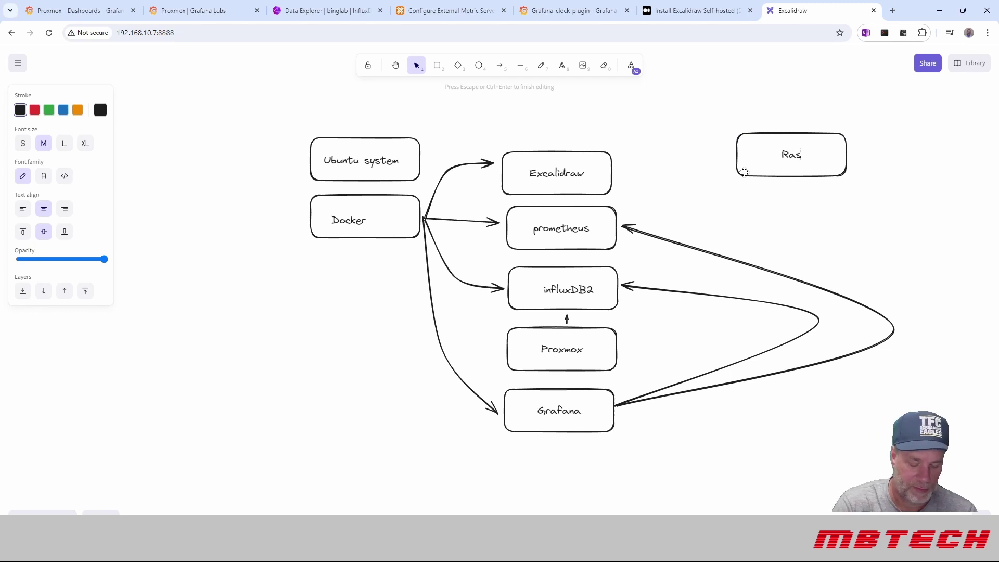
pyautogui.write('pberry p')
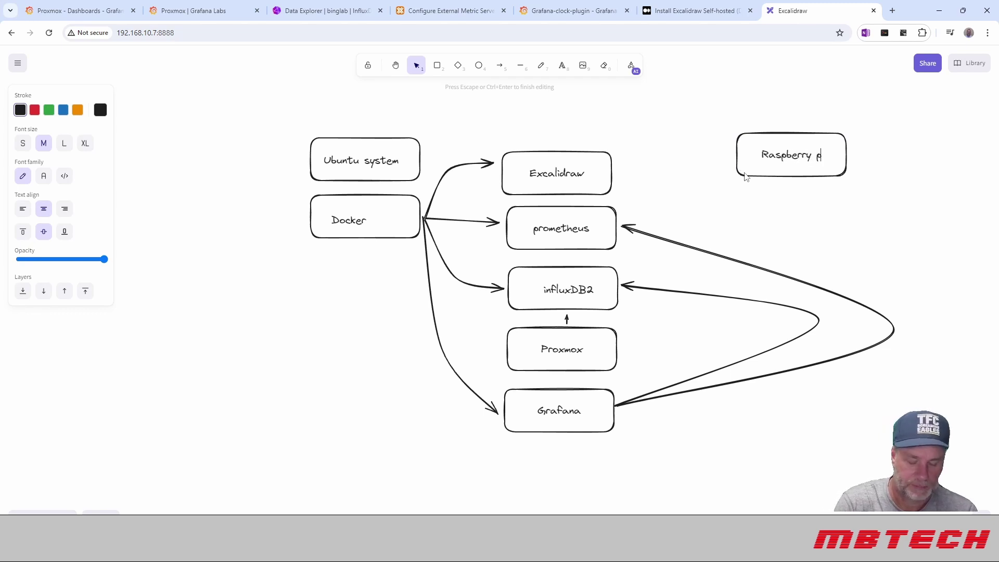
pyautogui.write('i')
pyautogui.click(670, 166)
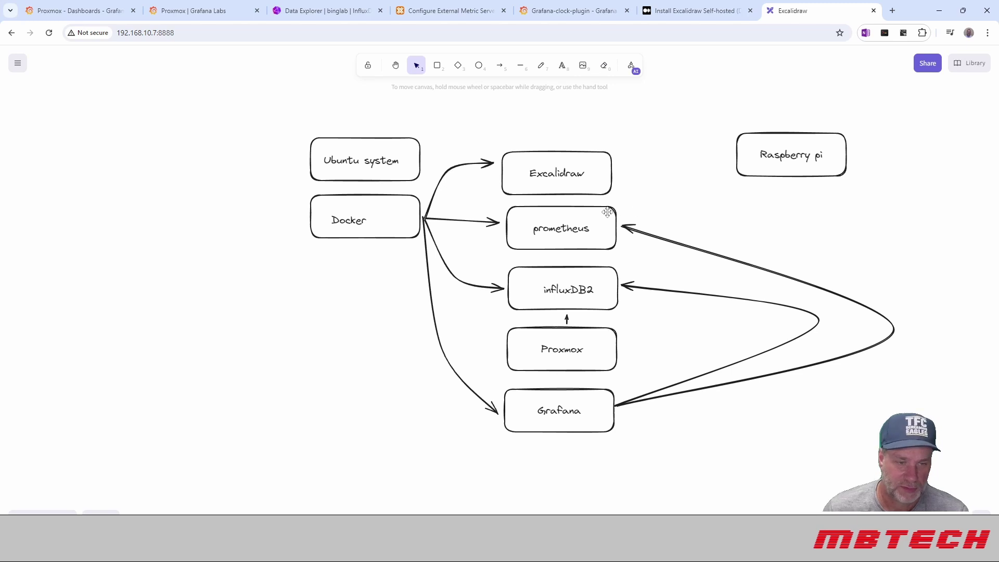
# - Draw a curved arrow from prometheus to the Raspberry pi box
pyautogui.click(521, 65)
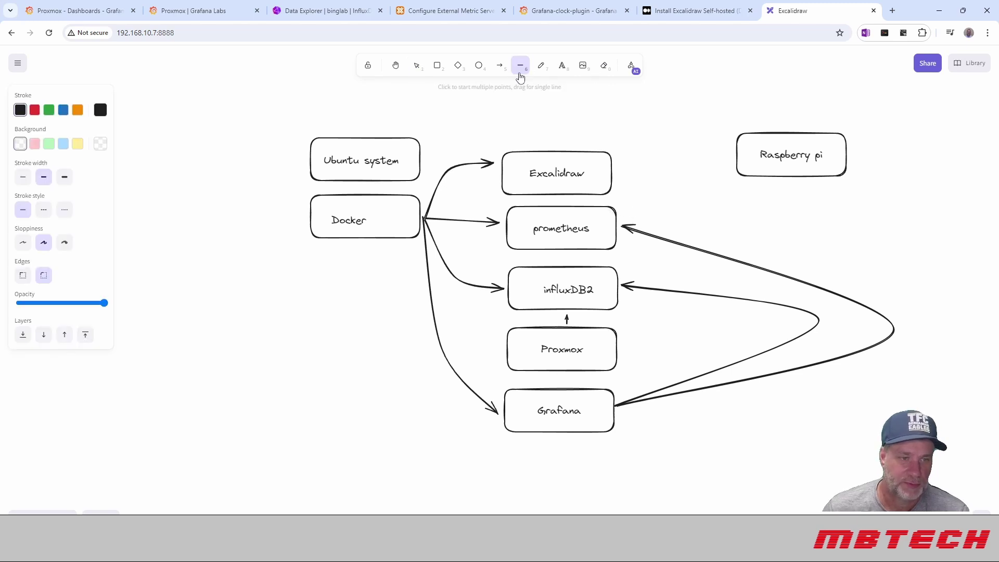
pyautogui.click(500, 66)
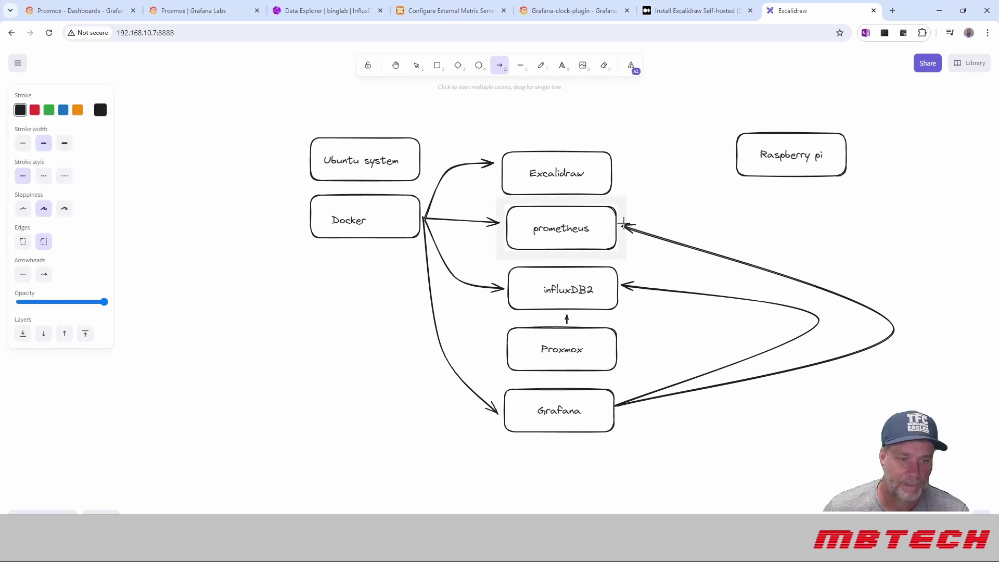
pyautogui.moveTo(625, 223)
pyautogui.mouseDown()
pyautogui.moveTo(673, 169)
pyautogui.moveTo(731, 154)
pyautogui.mouseUp()
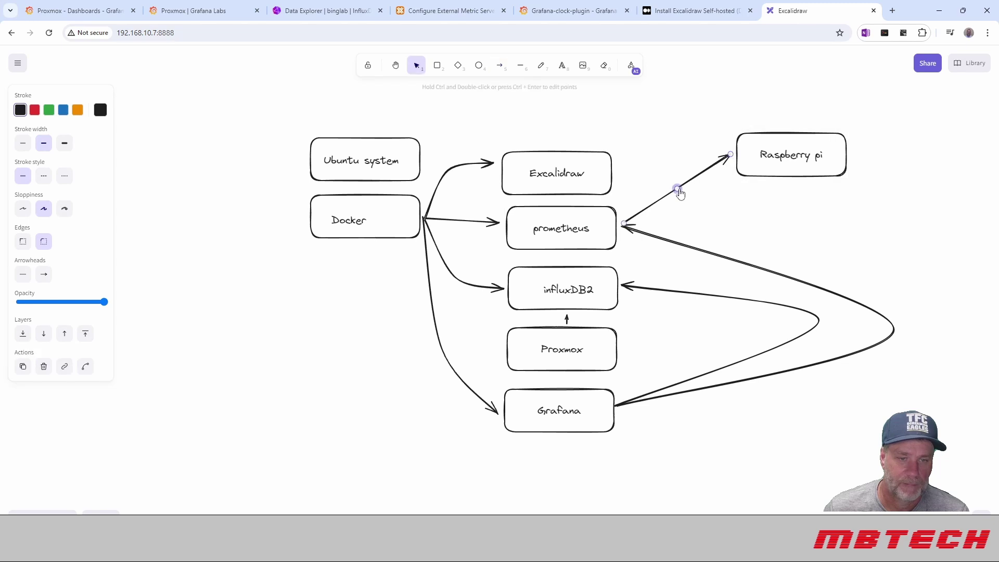
pyautogui.moveTo(677, 188); pyautogui.dragTo(667, 165)
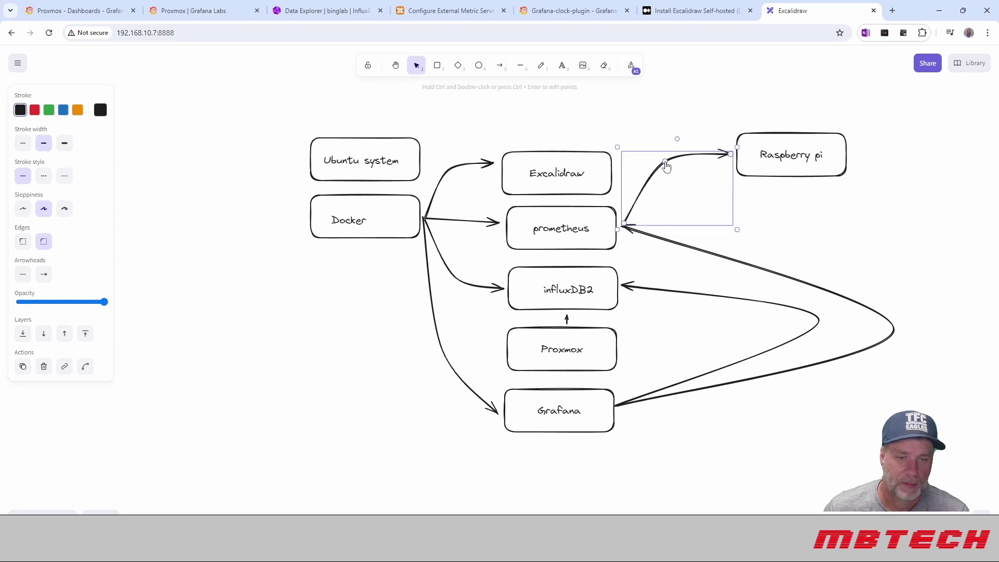
pyautogui.click(785, 168)
pyautogui.click(757, 217)
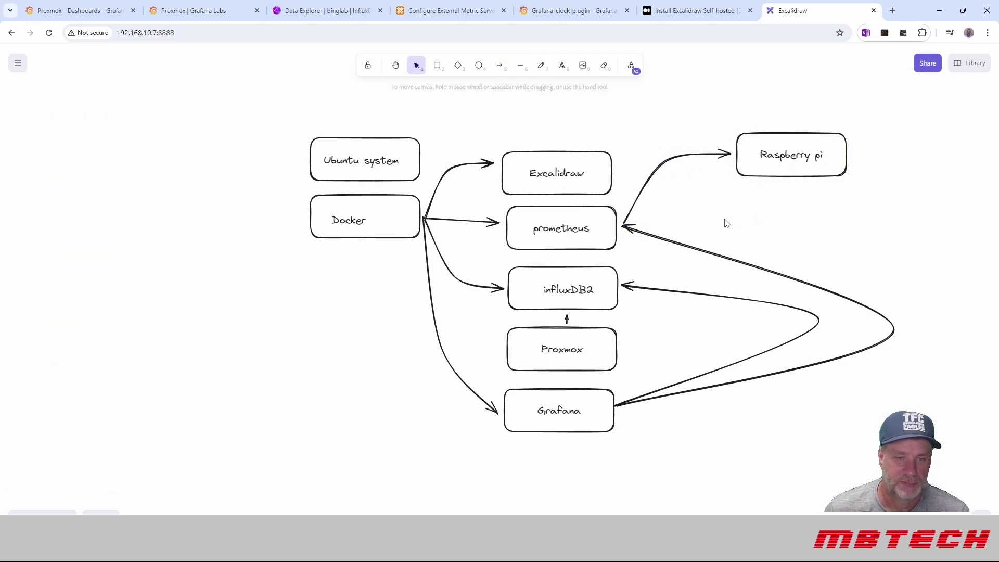
pyautogui.click(815, 150)
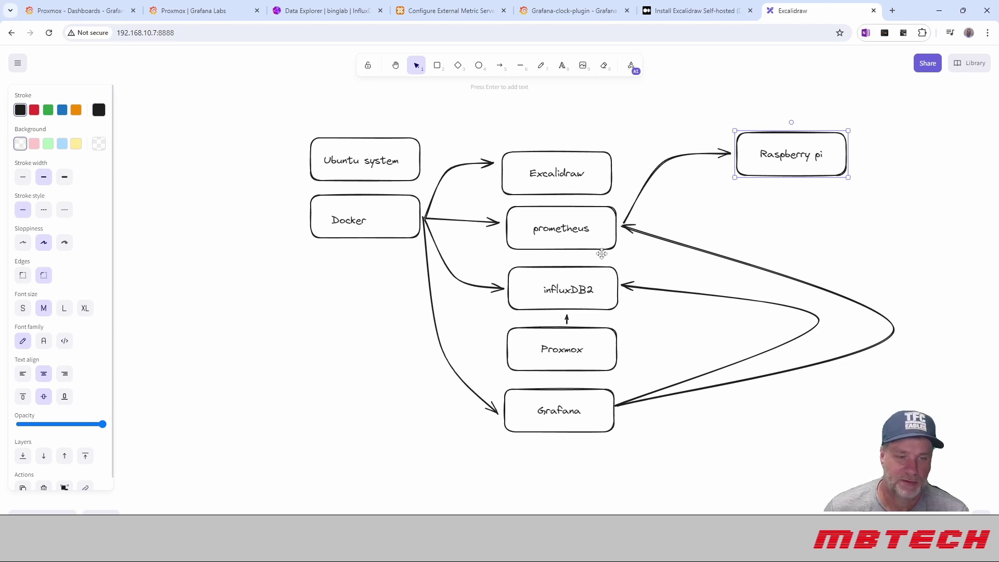
# - Deselect the Raspberry pi box by clicking an empty spot on the canvas
pyautogui.click(761, 229)
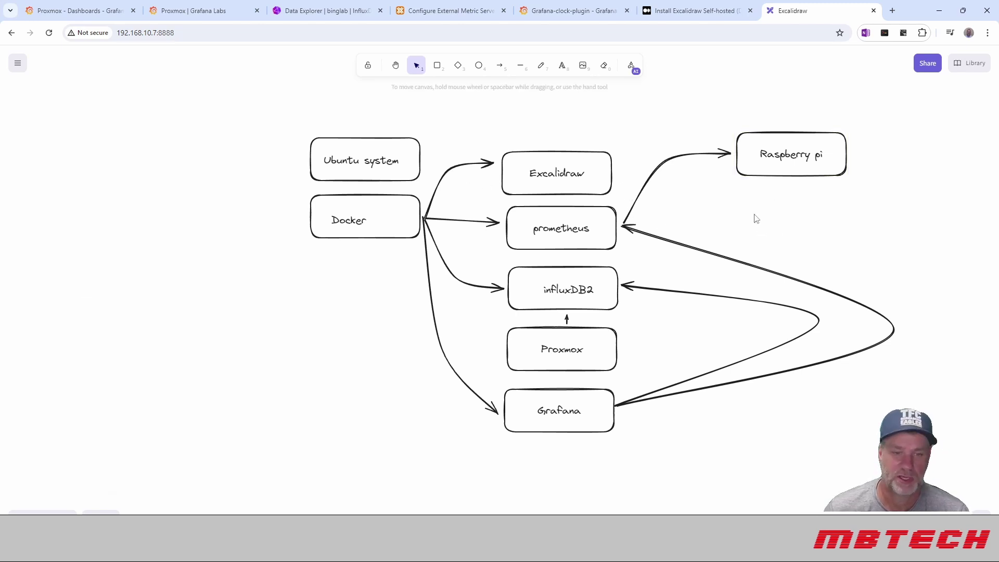